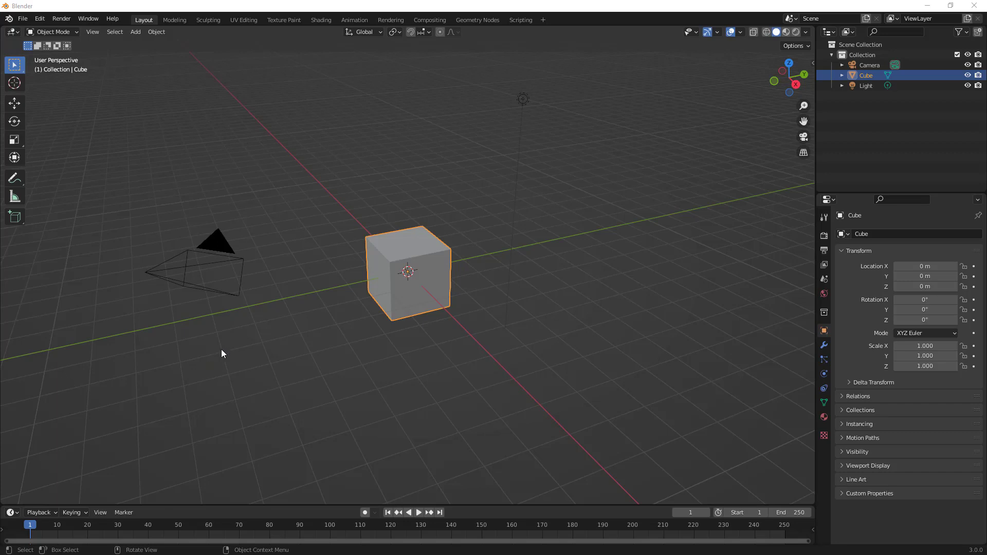
- Hide the Light and Camera in the Outliner so only the cube remains visible
left_click(968, 85)
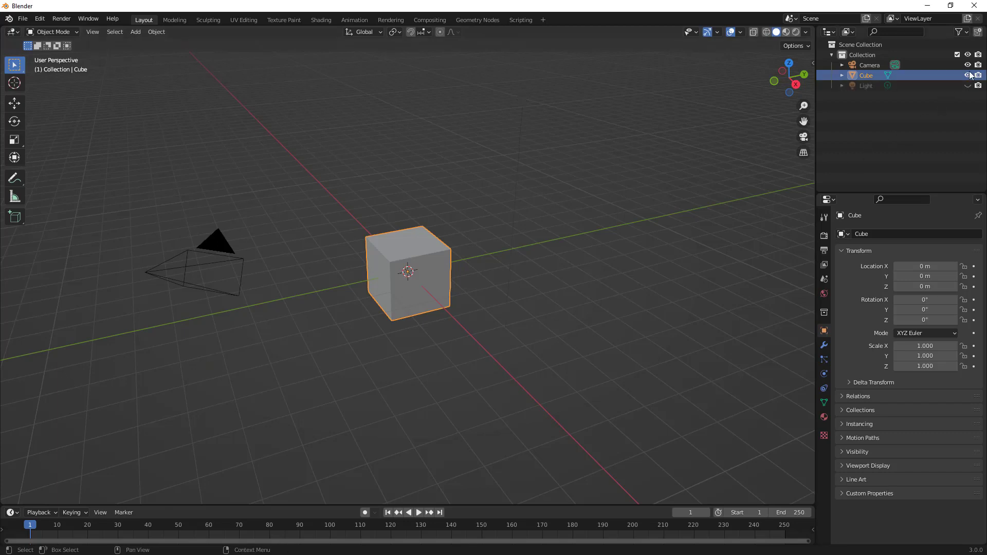
left_click(968, 65)
middle_click_drag(541, 257, 521, 274)
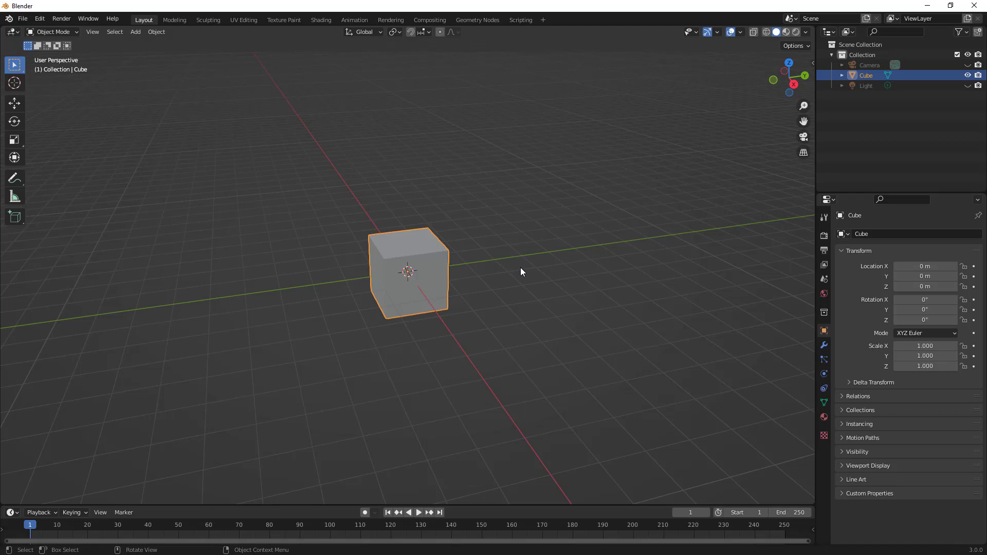
- Toggle the cube between Object and Edit Mode via Tab and the mode dropdown, ending in Object Mode
mouse_move(504, 276)
middle_mouse_down()
mouse_move(525, 271)
mouse_move(511, 273)
middle_mouse_up()
key("Tab")
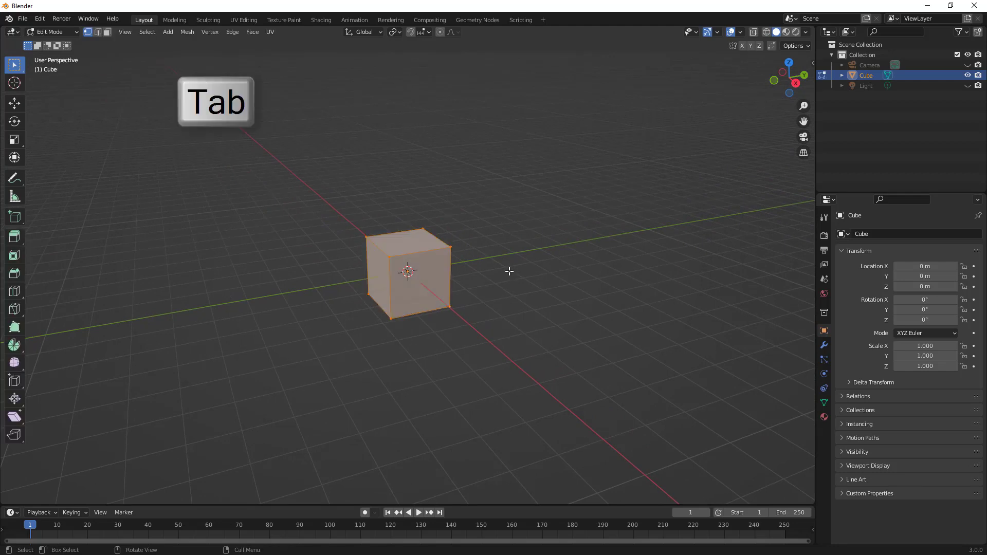
key("Tab")
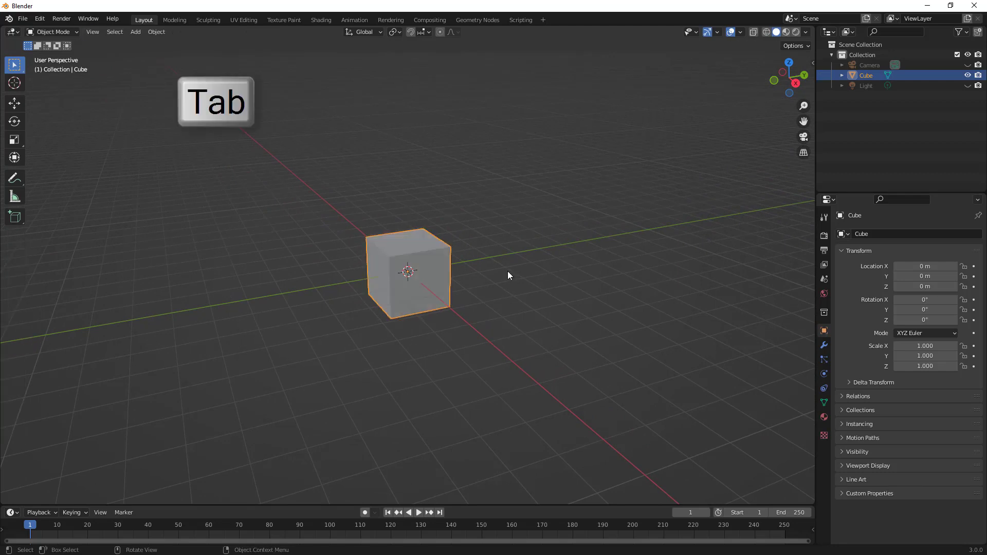
left_click(69, 32)
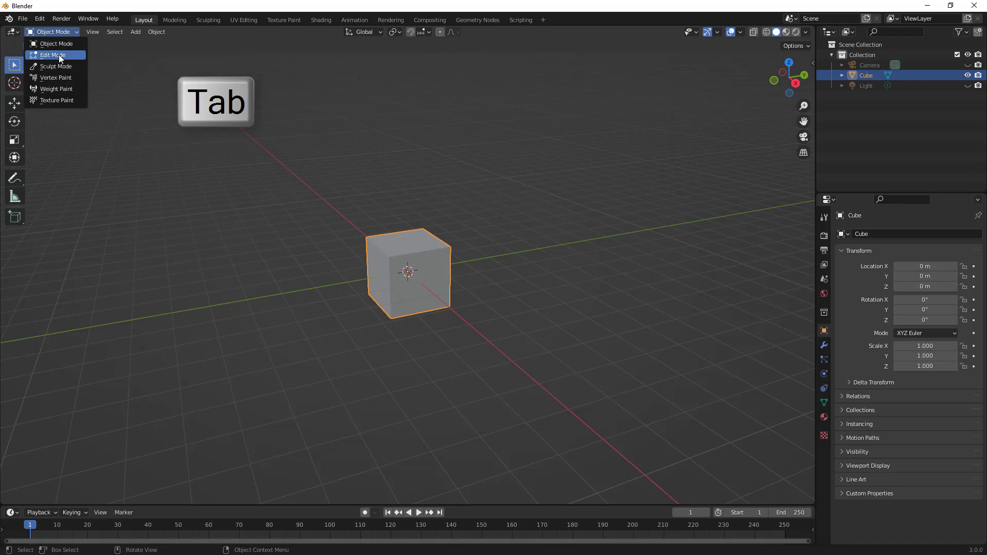
left_click(60, 55)
left_click(59, 32)
left_click(59, 45)
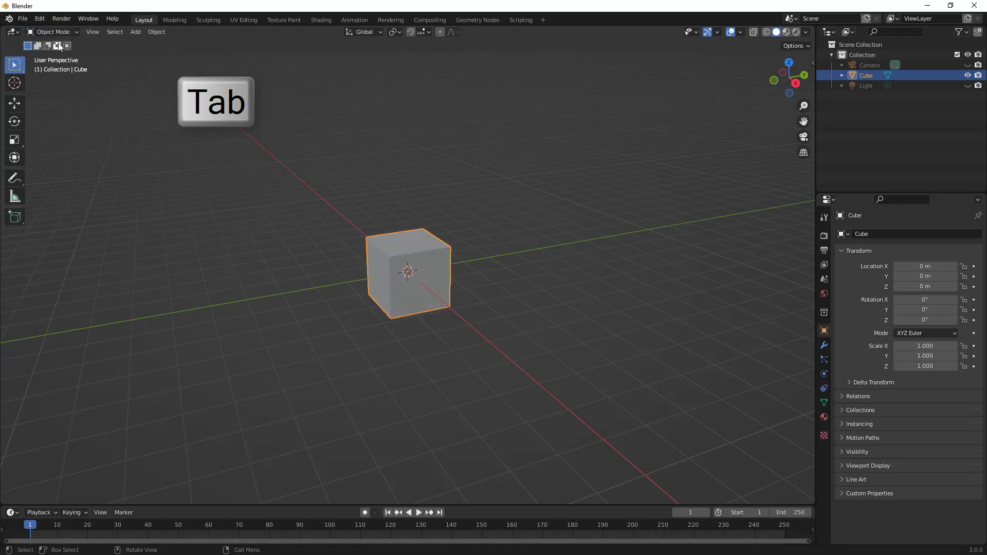
left_click(60, 33)
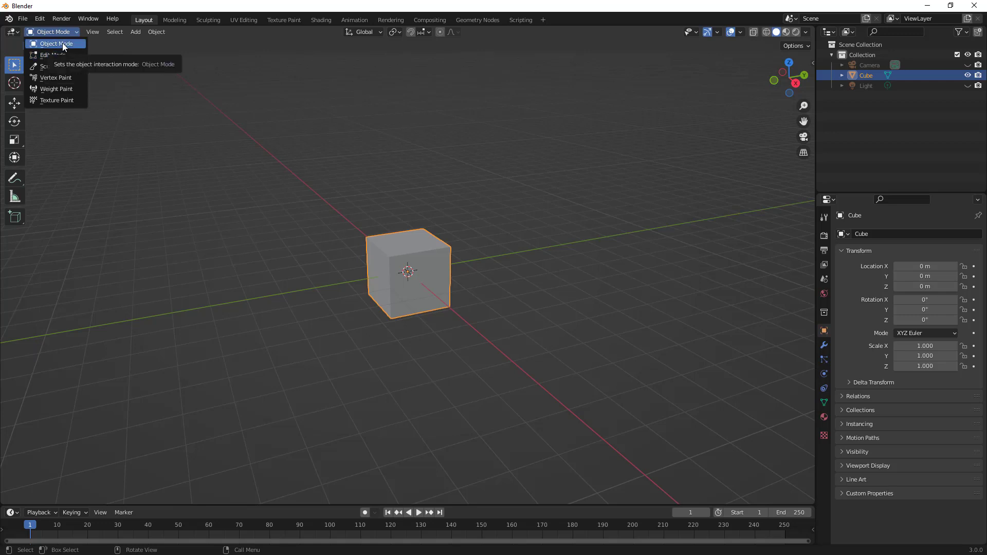
left_click(64, 46)
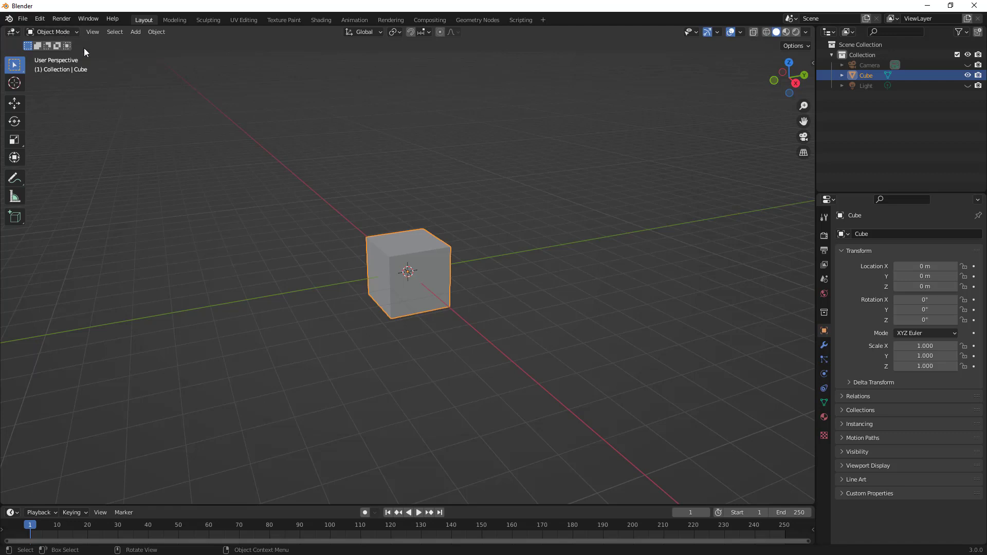
- Deselect and reselect the cube, then put it into Edit Mode
key("Tab")
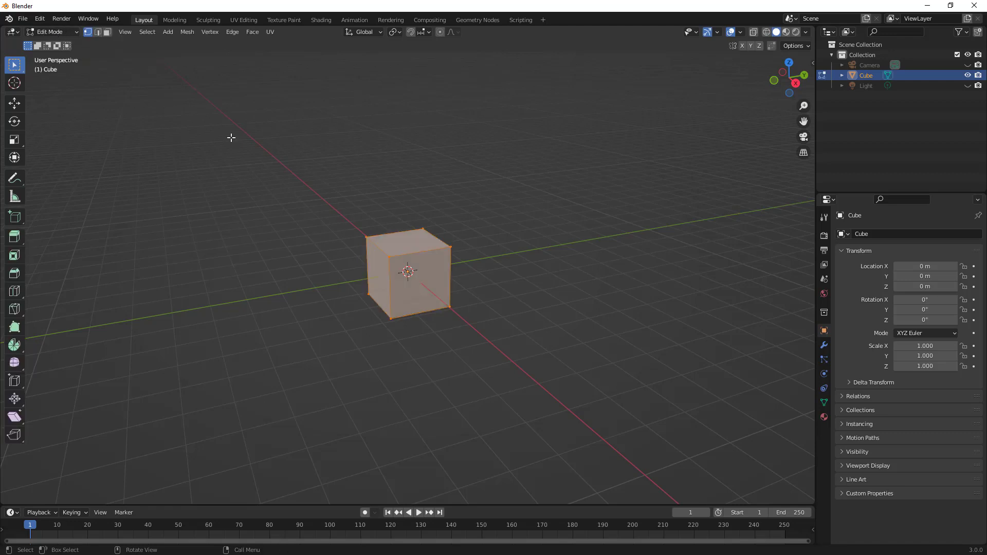
key("Tab")
left_click(532, 252)
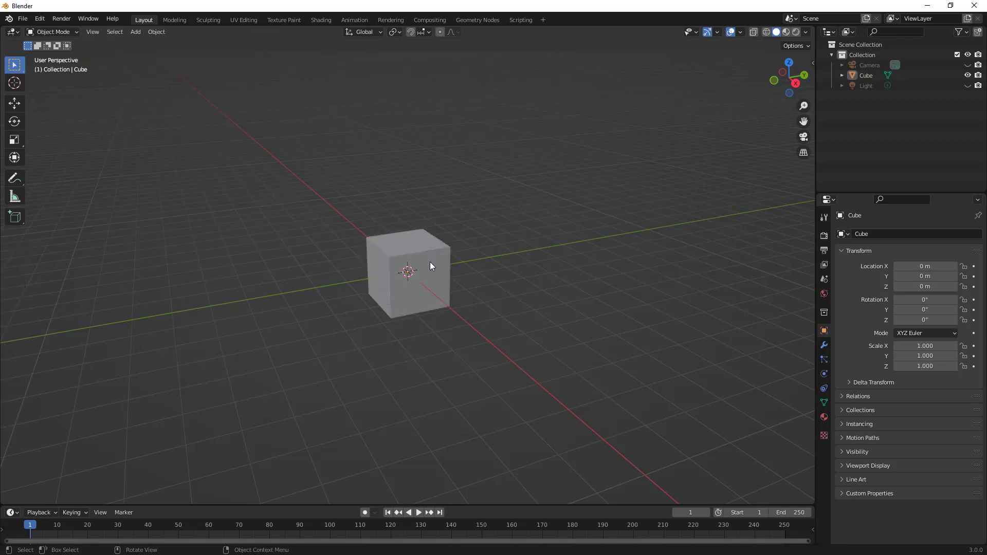
key("Tab")
key("Tab")
key("Tab")
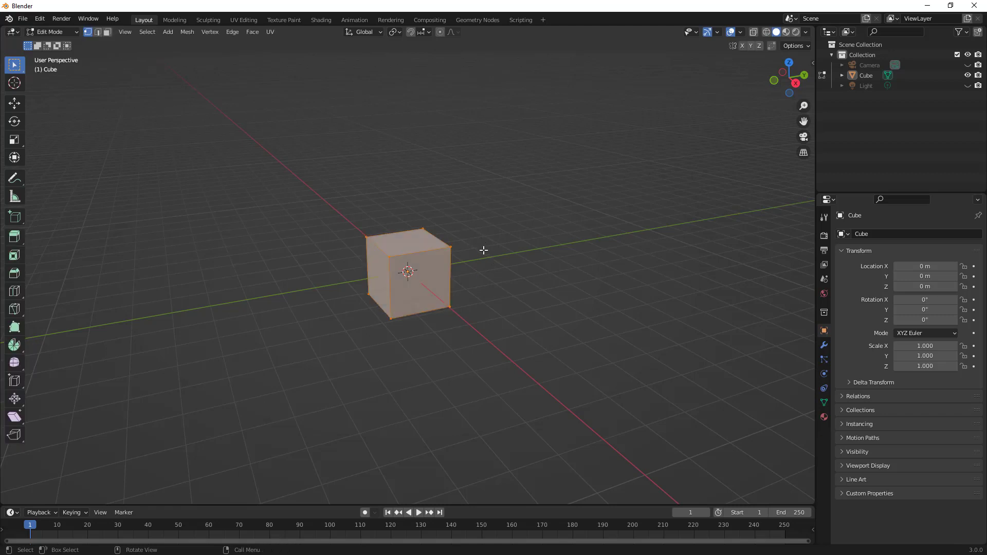
key("Tab")
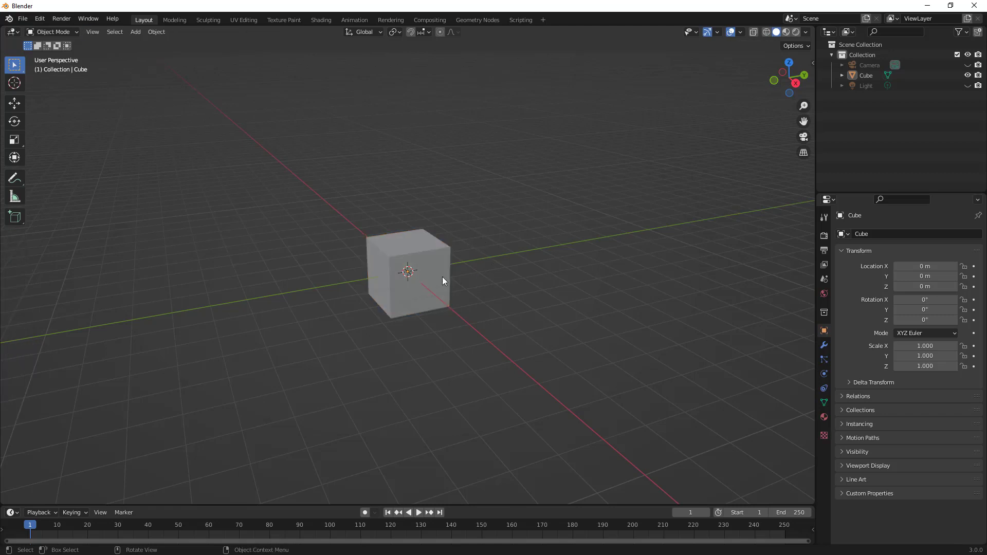
left_click(426, 260)
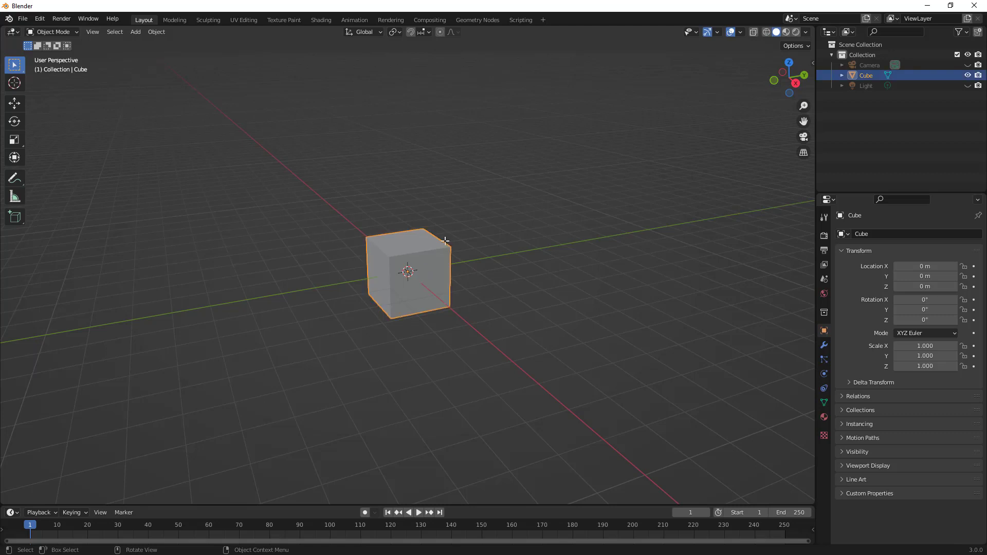
key("Tab")
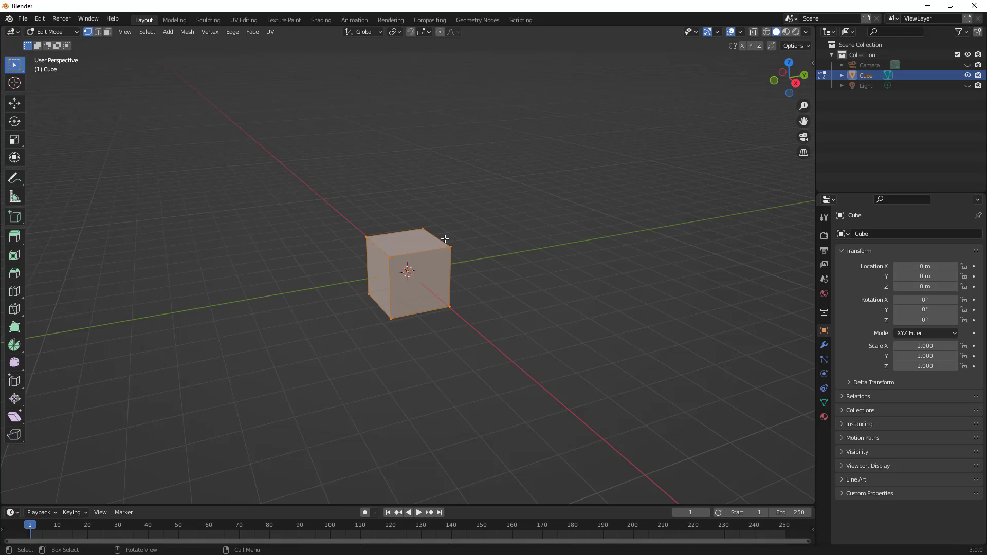
- Switch to Face select mode with nothing selected, zoom onto the cube's top, and bring up the extrude variants
left_click(98, 32)
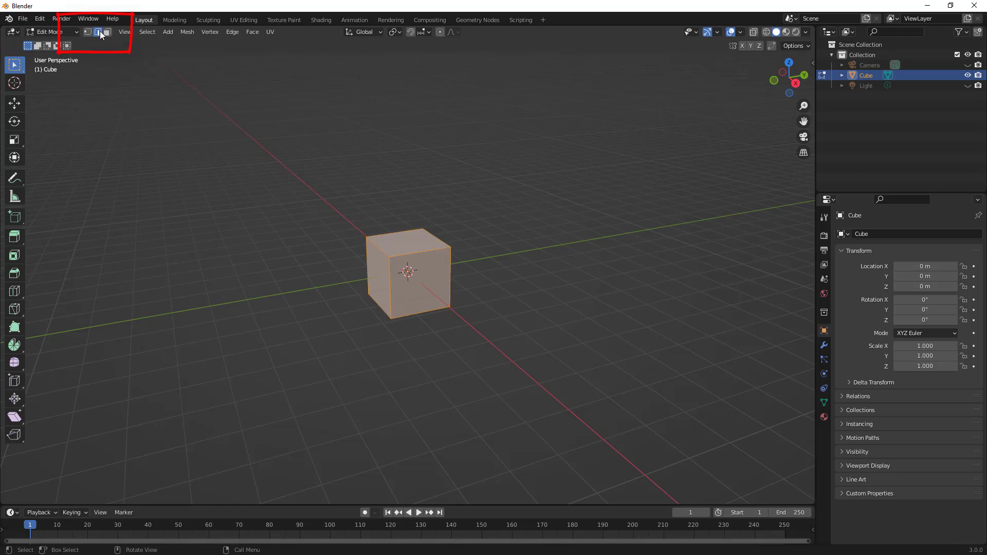
left_click(107, 32)
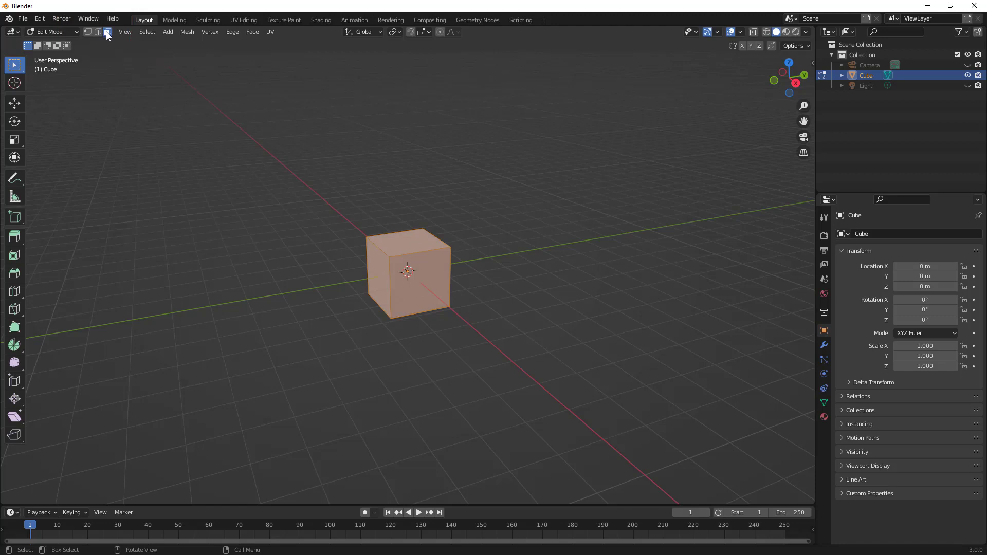
left_click(446, 204)
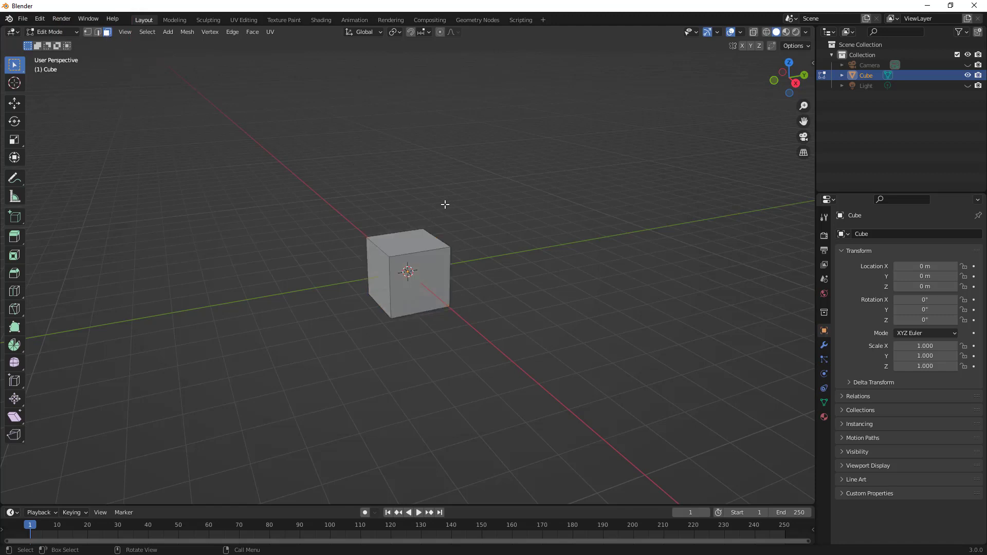
scroll(427, 263, "up", 2)
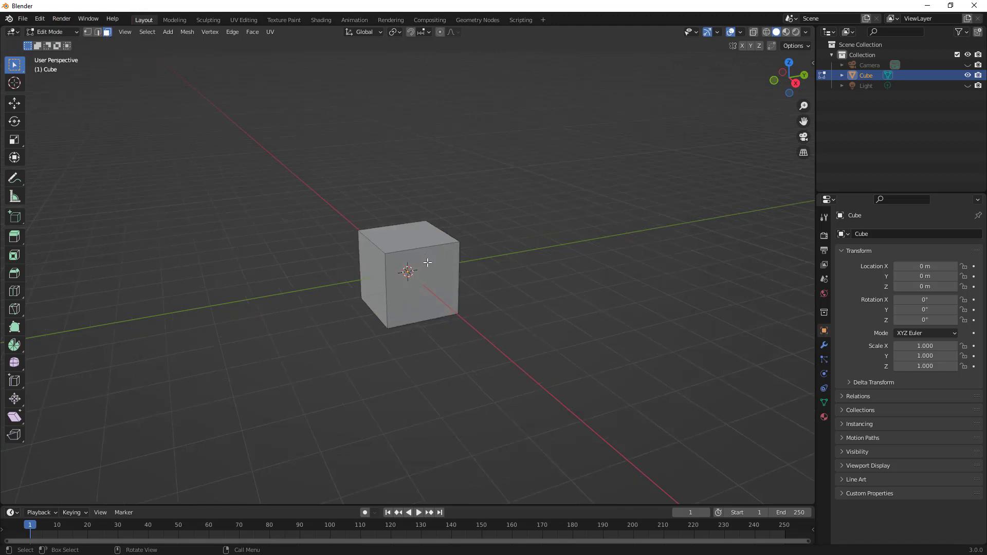
scroll(427, 262, "up", 1)
middle_click_drag(429, 262, 432, 275)
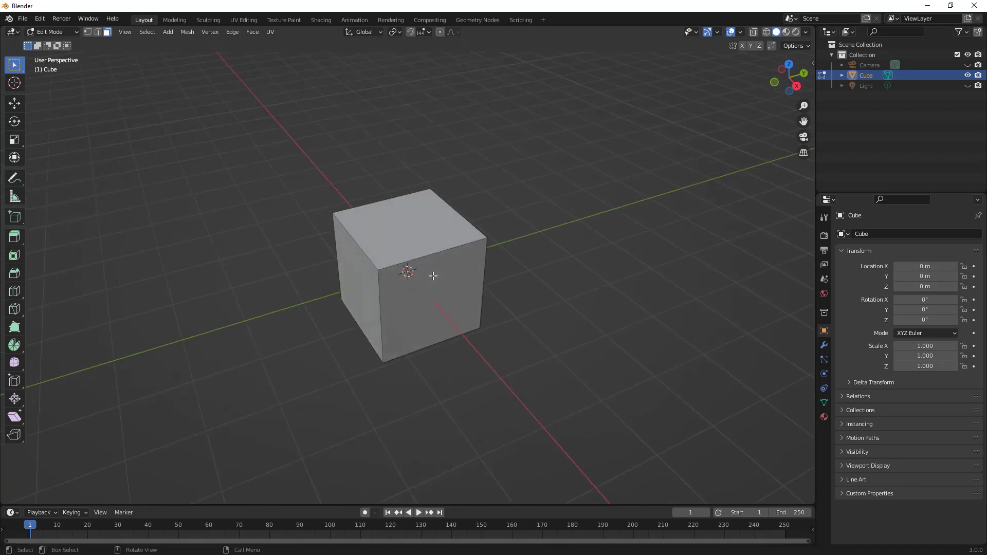
left_click(16, 243)
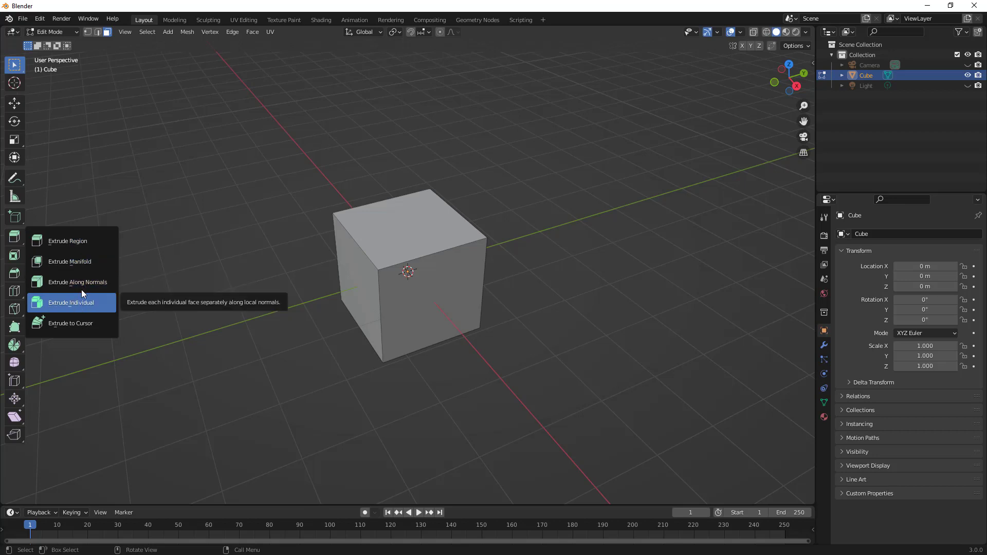
- With Extrude Region, extrude the cube's top face upward along Z into a taller column
left_click(85, 245)
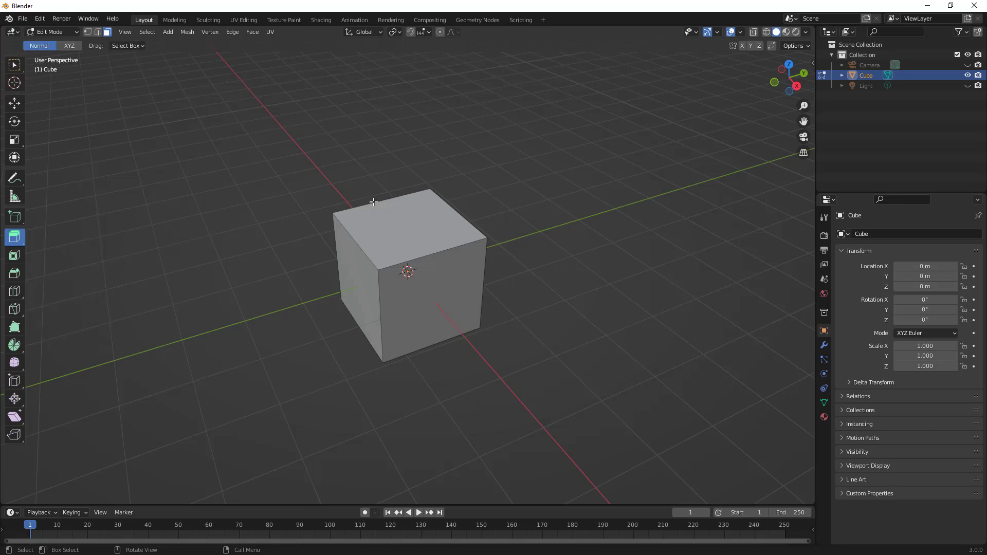
left_click(401, 215)
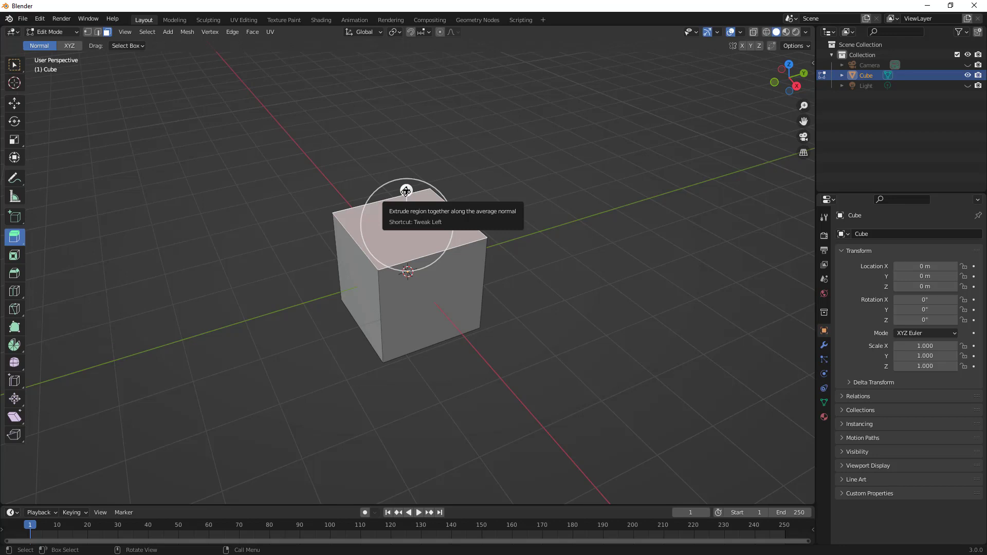
left_click_drag(407, 191, 405, 117)
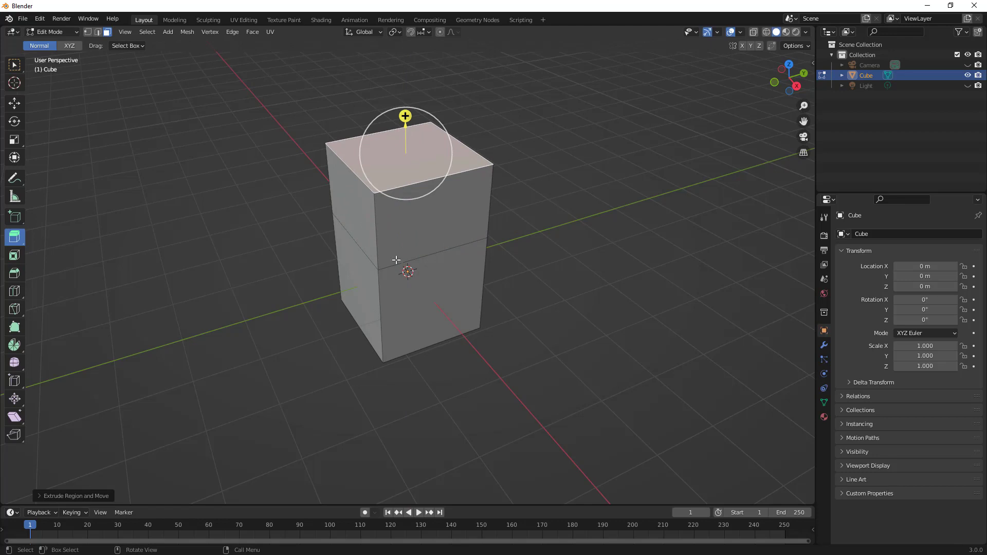
left_click_drag(428, 117, 446, 56)
key("z")
middle_click_drag(445, 55, 446, 145)
- Extrude the column's middle front face sideways along X into a block arm
left_click(439, 206)
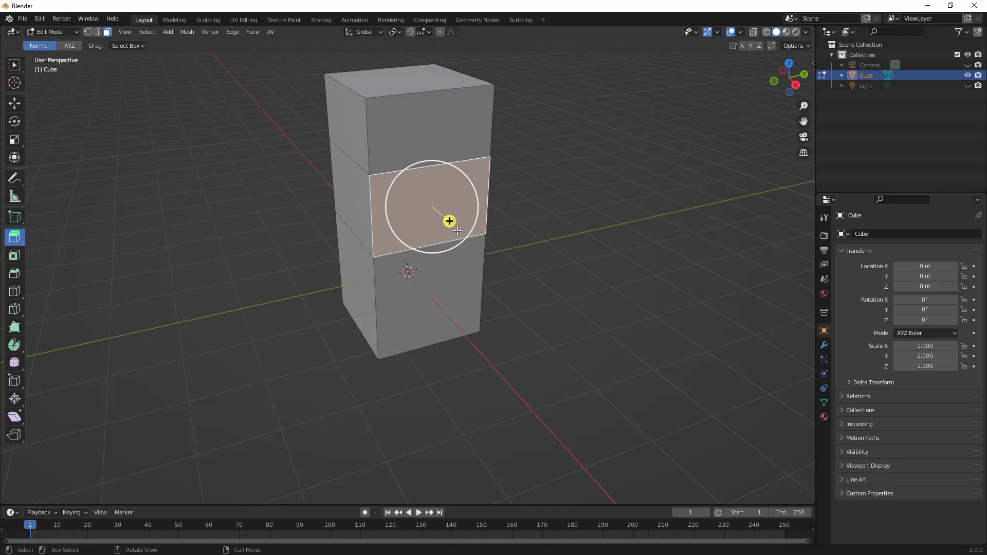
left_click_drag(448, 221, 496, 258)
left_click_drag(507, 207, 562, 278)
key("x")
middle_click_drag(562, 277, 351, 278)
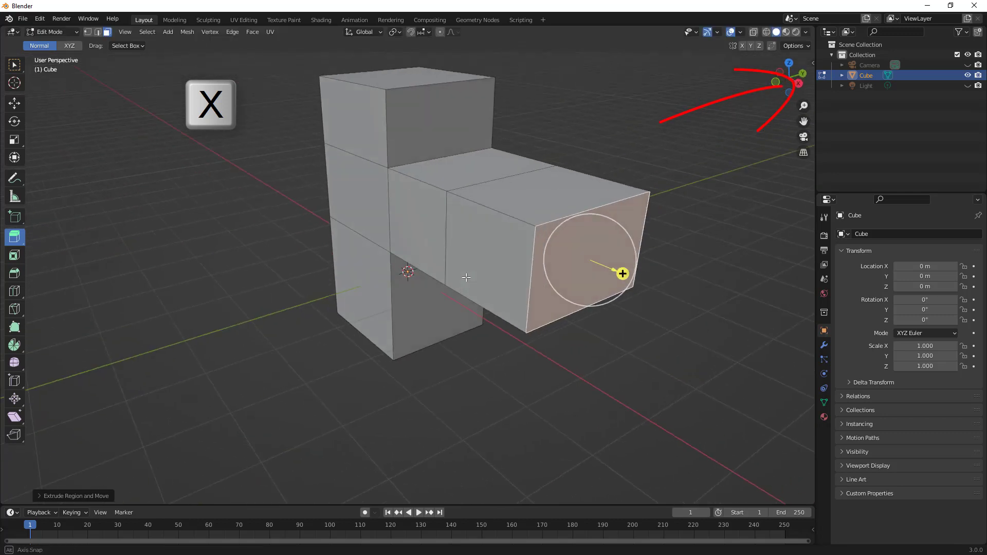
- Extrude the arm's end and top faces along their normals, flaring the arm's last block
left_click(15, 240)
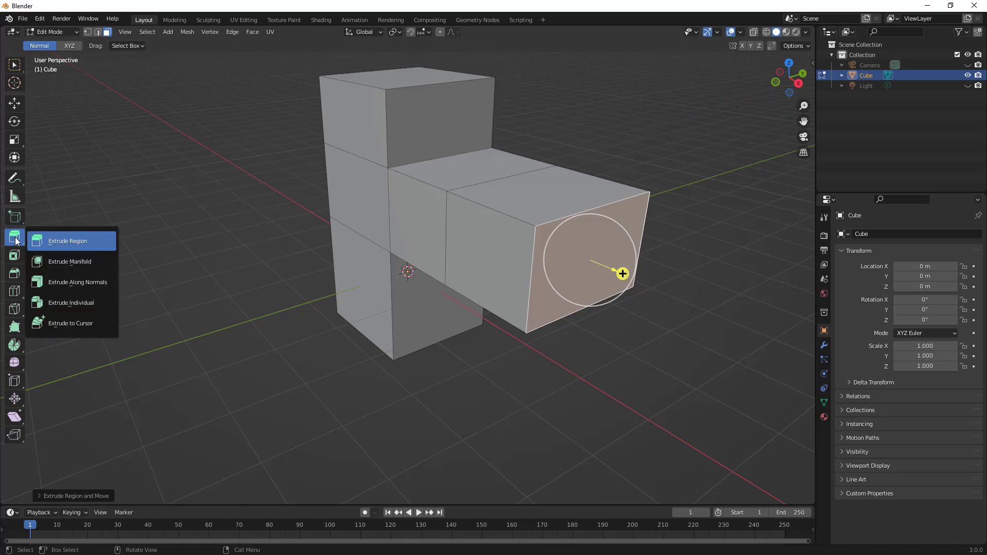
left_click(76, 282)
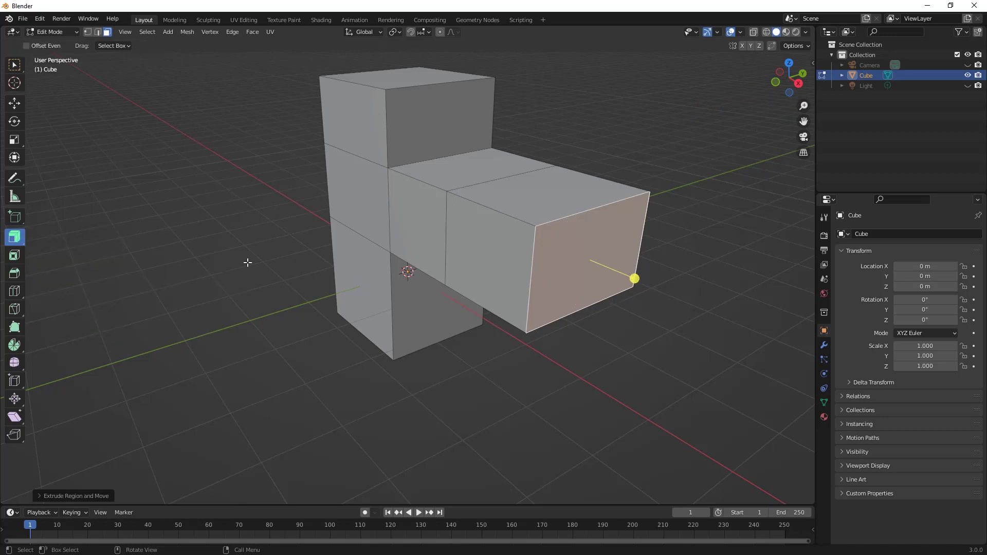
left_click(533, 209, "shift")
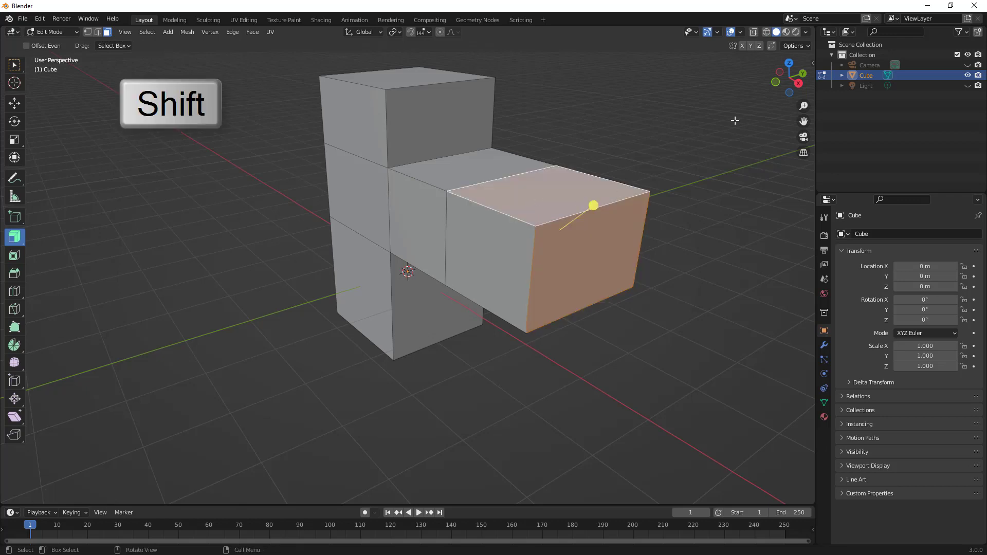
left_click(777, 84)
middle_click_drag(714, 122, 782, 77)
left_click_drag(782, 77, 785, 82)
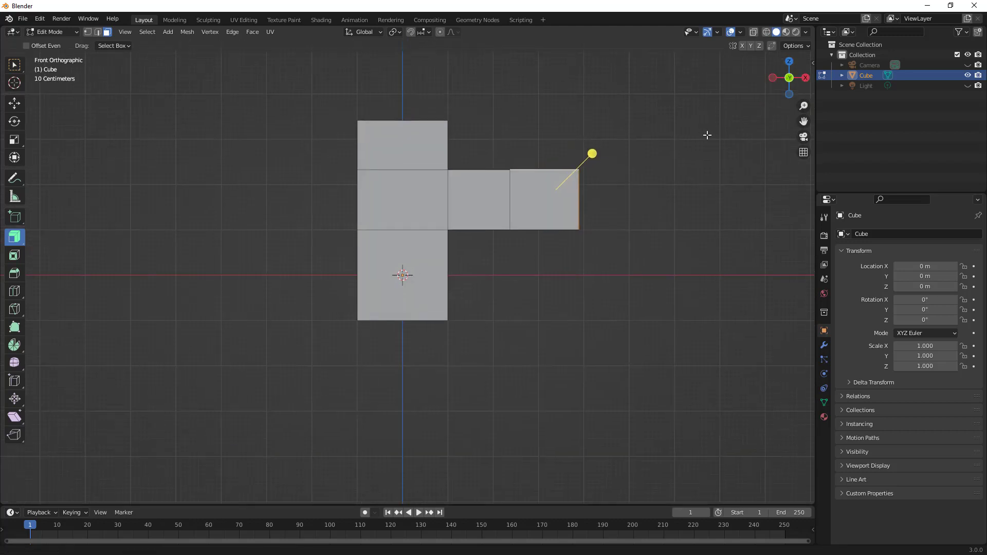
middle_click_drag(699, 142, 624, 190, "shift")
left_click_drag(523, 220, 563, 177)
middle_click_drag(550, 210, 501, 241, "shift")
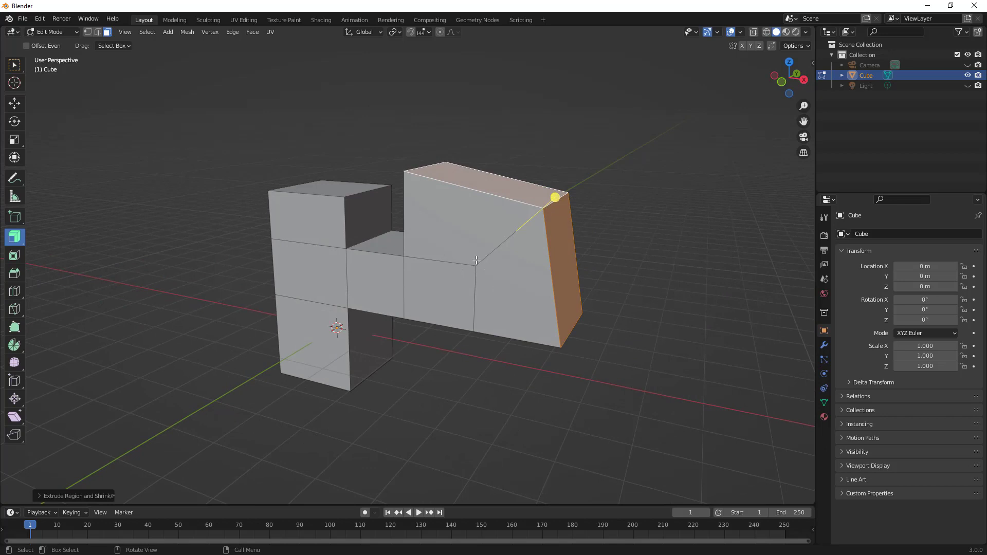
middle_click_drag(454, 264, 493, 255)
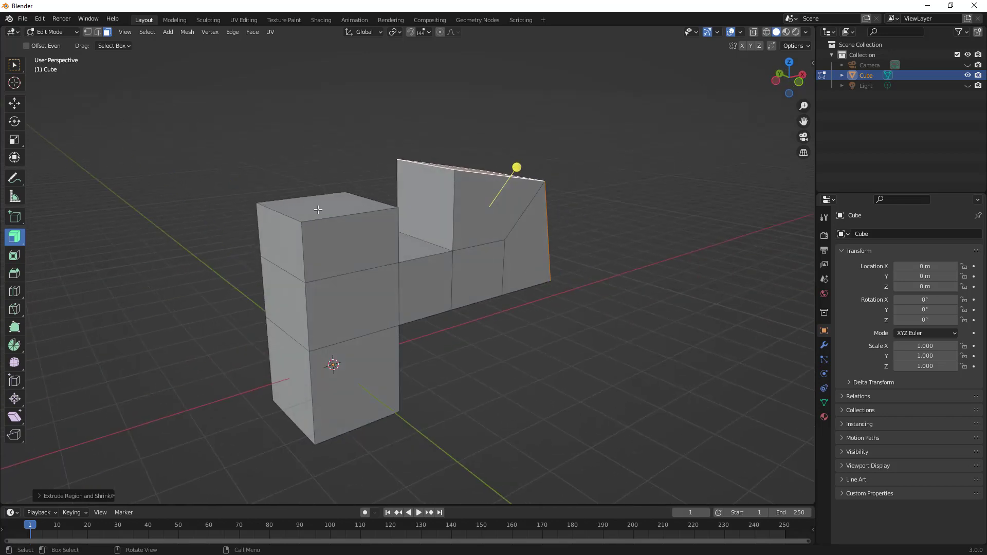
- Extrude the front column's top and left faces individually into separate blocks
left_click(318, 210)
left_click(280, 234, "shift")
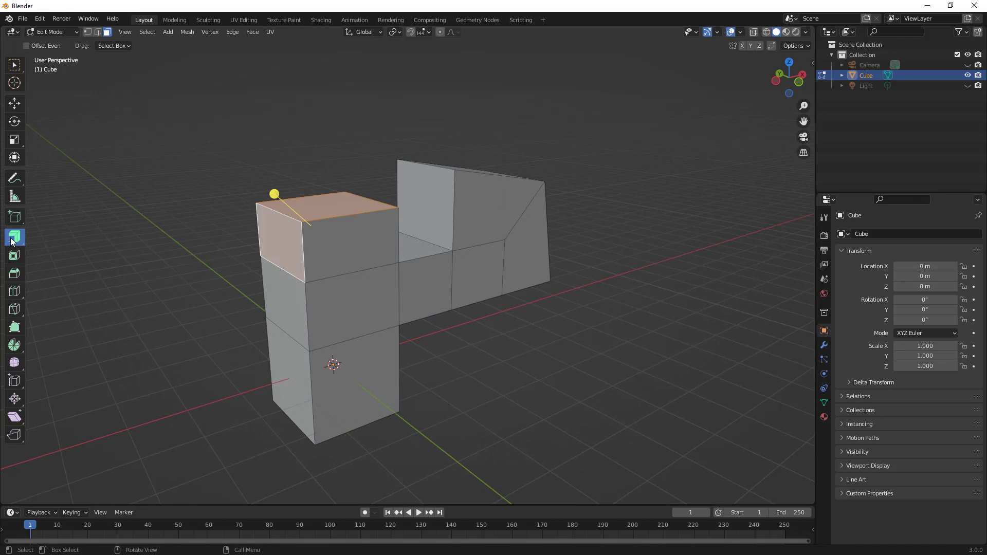
left_click_drag(11, 242, 64, 302)
left_click_drag(274, 194, 239, 157)
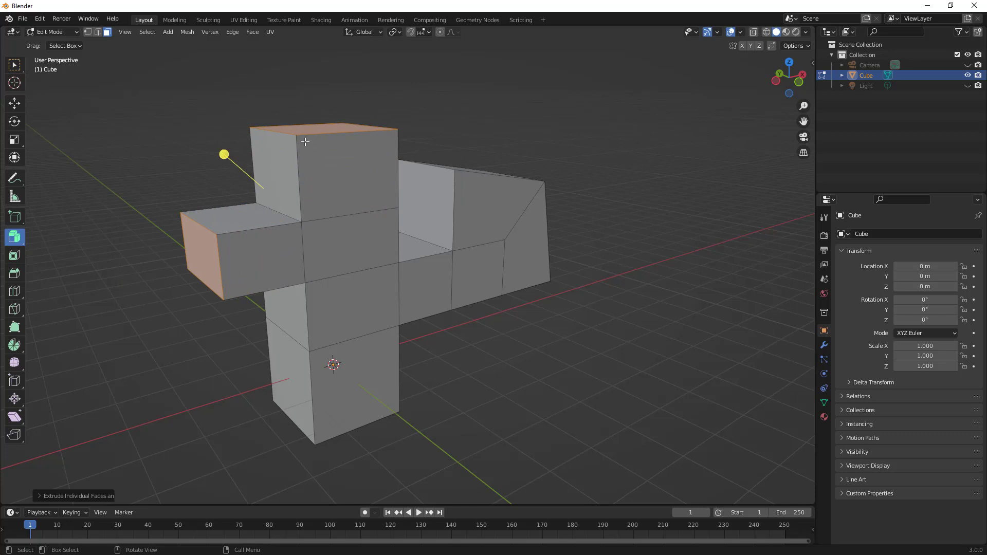
middle_click_drag(384, 257, 358, 226)
- Extrude the column's lower front face outward into another block
left_click(359, 311)
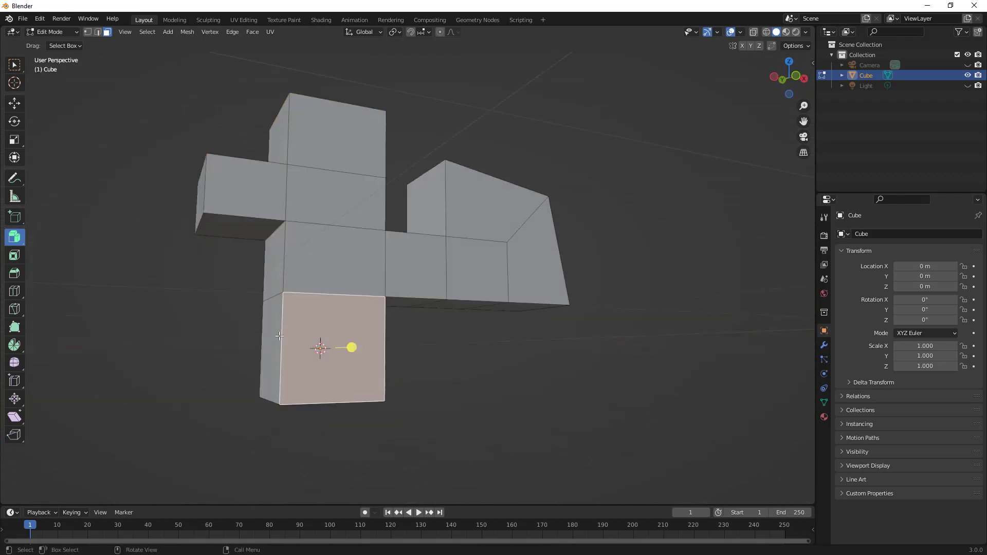
middle_click_drag(258, 326, 406, 332)
left_click_drag(528, 344, 622, 347)
middle_click_drag(622, 346, 415, 317)
- Extrude a vertical face and a bottom face along their normals into a new underside block
left_click(433, 244)
left_click(452, 289, "shift")
middle_click_drag(452, 289, 420, 276)
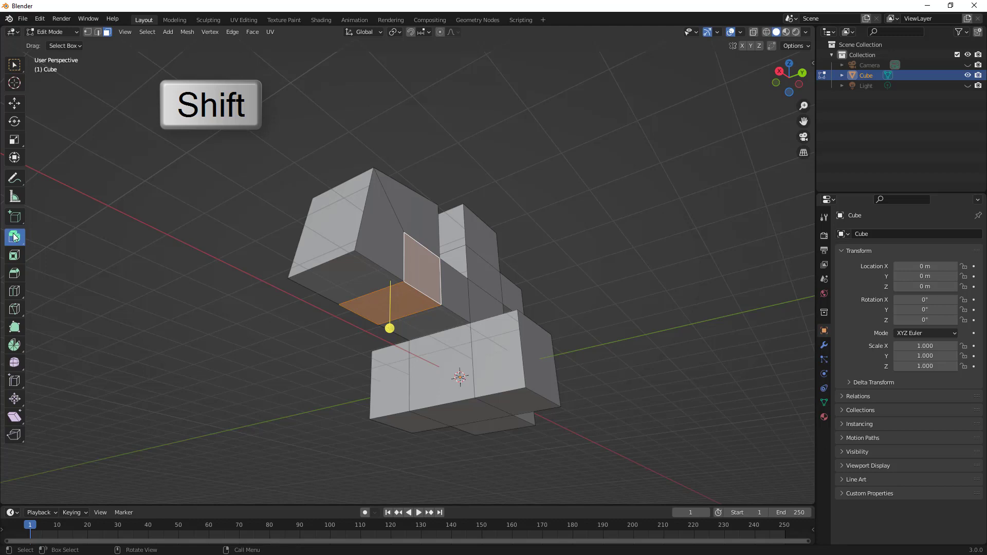
left_click_drag(15, 236, 74, 283)
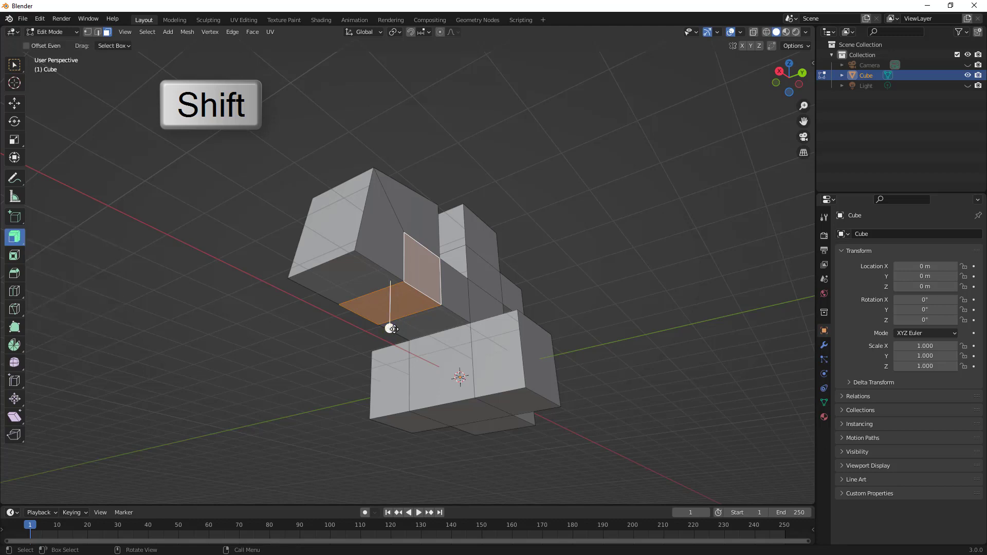
mouse_move(389, 329)
left_mouse_down()
mouse_move(383, 288)
mouse_move(379, 333)
mouse_move(380, 319)
left_mouse_up()
middle_click_drag(380, 319, 493, 288)
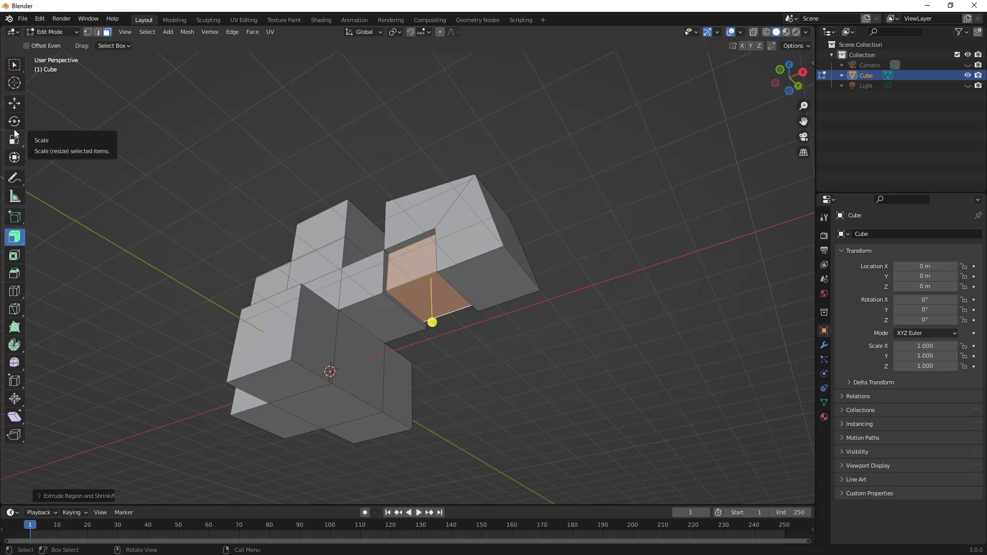
- With Select Box active, move the notch face along the Z axis
left_click(15, 66)
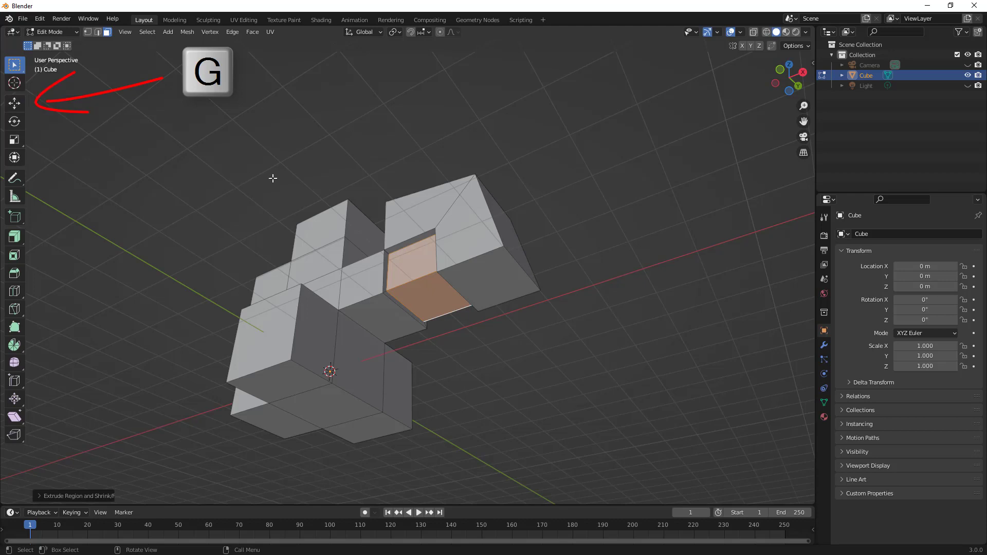
key("g")
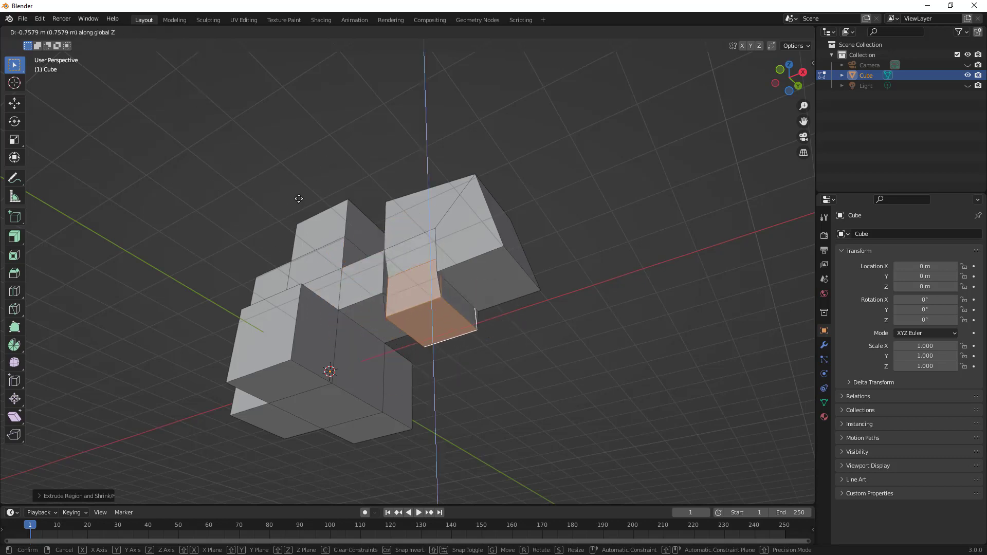
key("z")
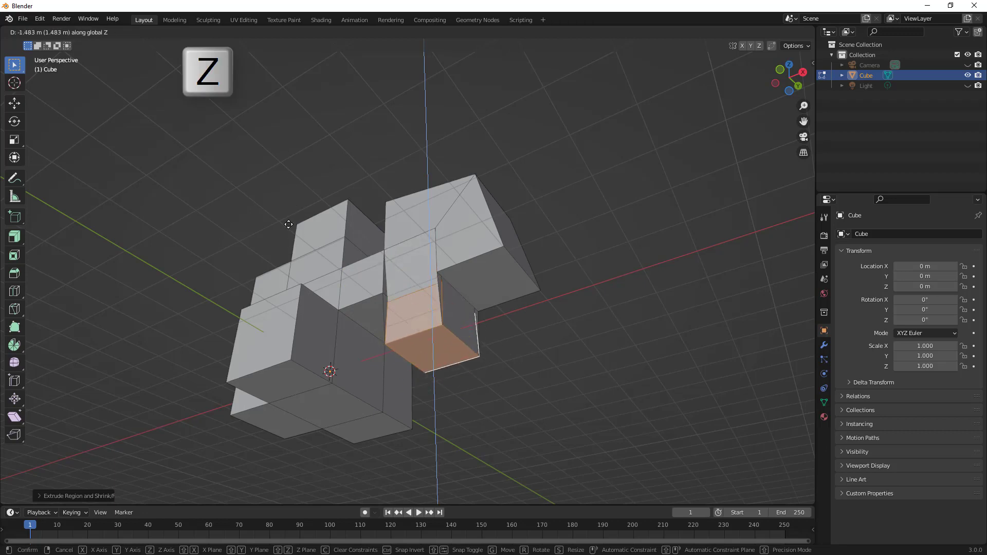
left_click(289, 224)
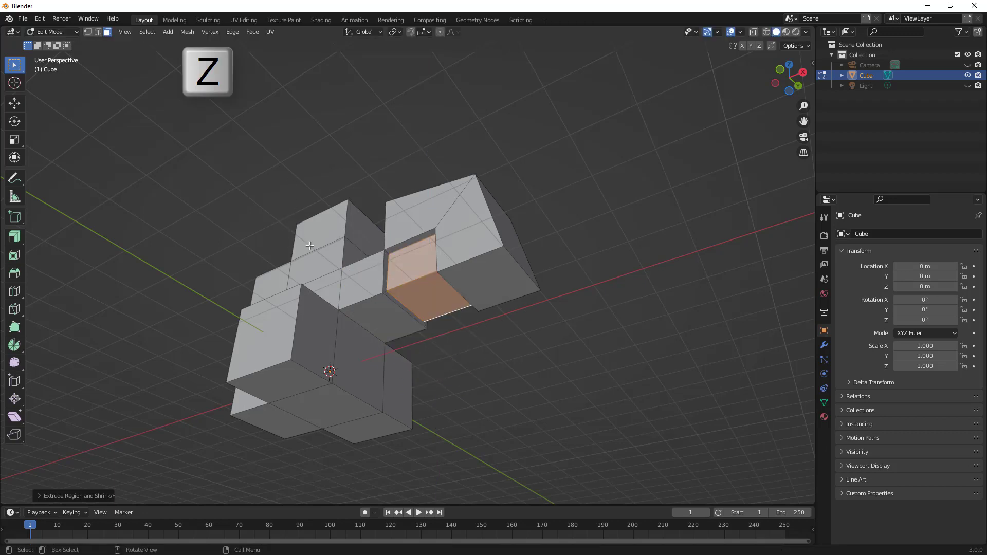
- Scale the notch face down with the X axis locked (Shift+X)
key("s")
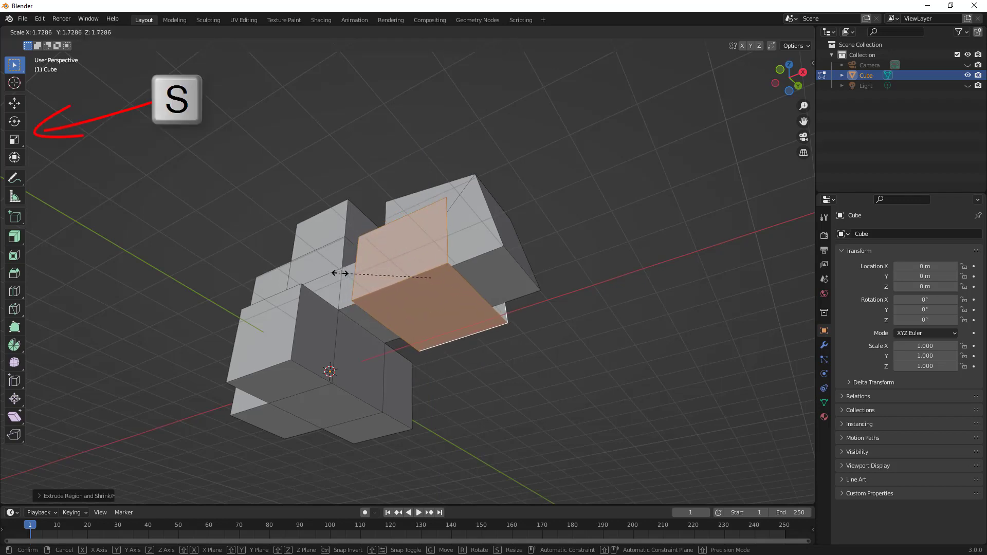
key("x")
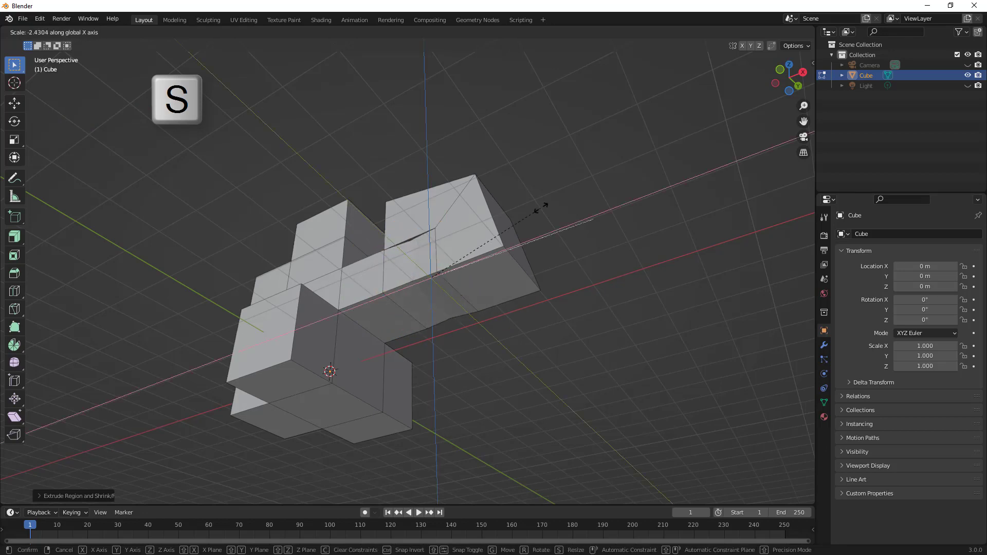
key("y")
key("shift+y")
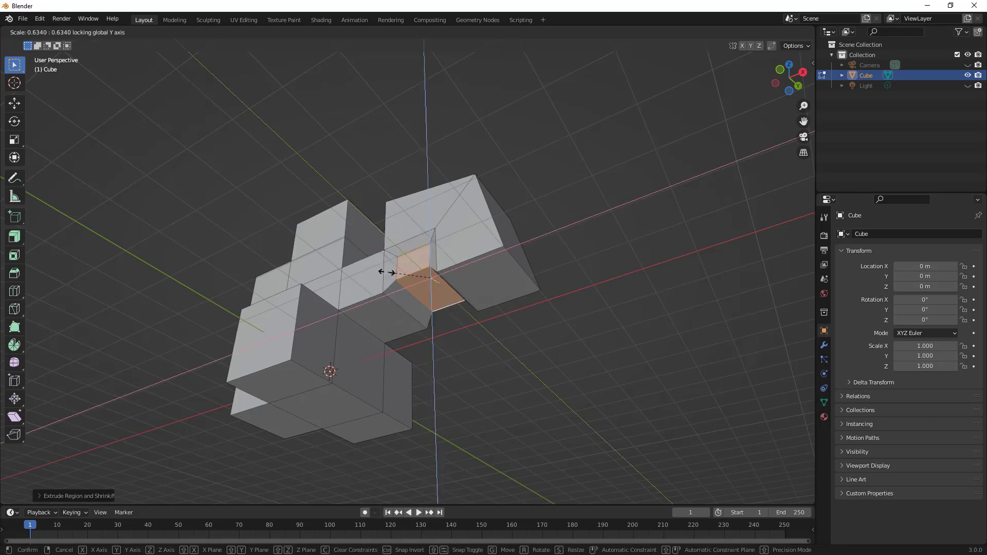
key("shift+x")
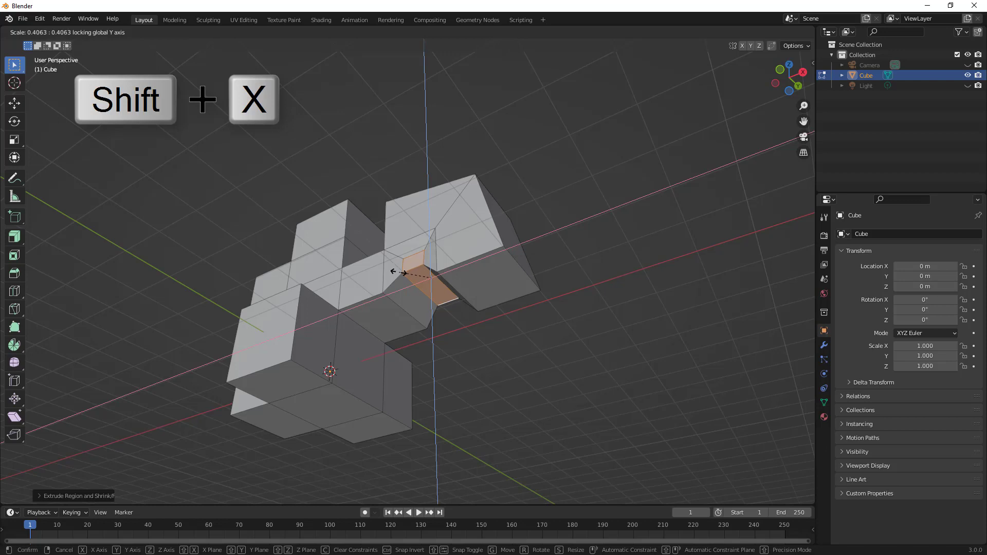
key("shift+x")
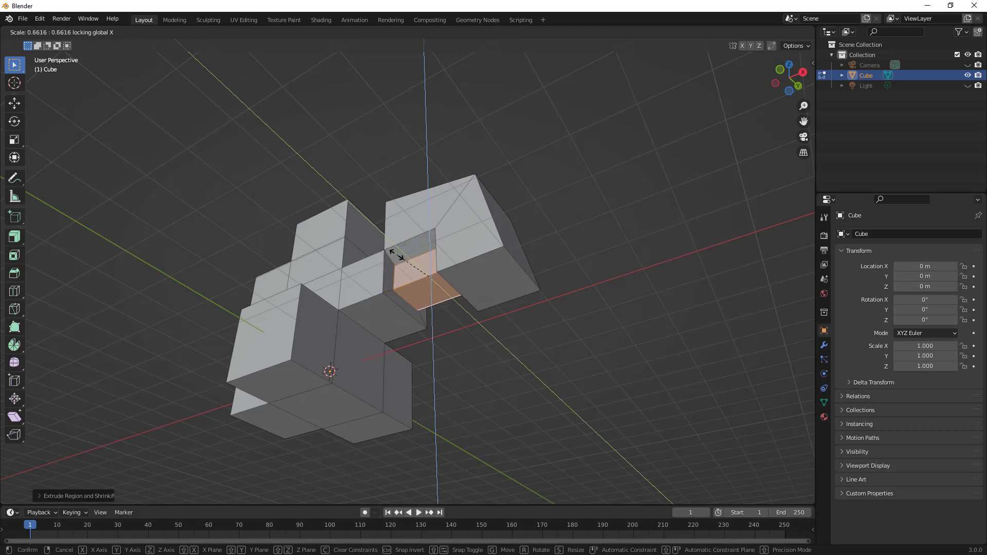
left_click(383, 252)
middle_click_drag(383, 252, 431, 304)
- Start rotating the face about X, then cancel to keep its angle unchanged
key("r")
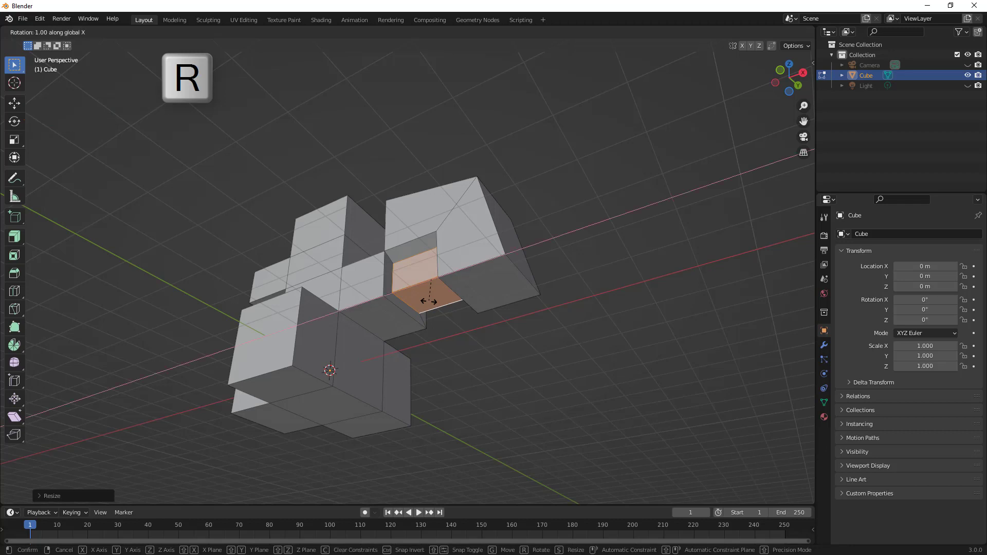
key("x")
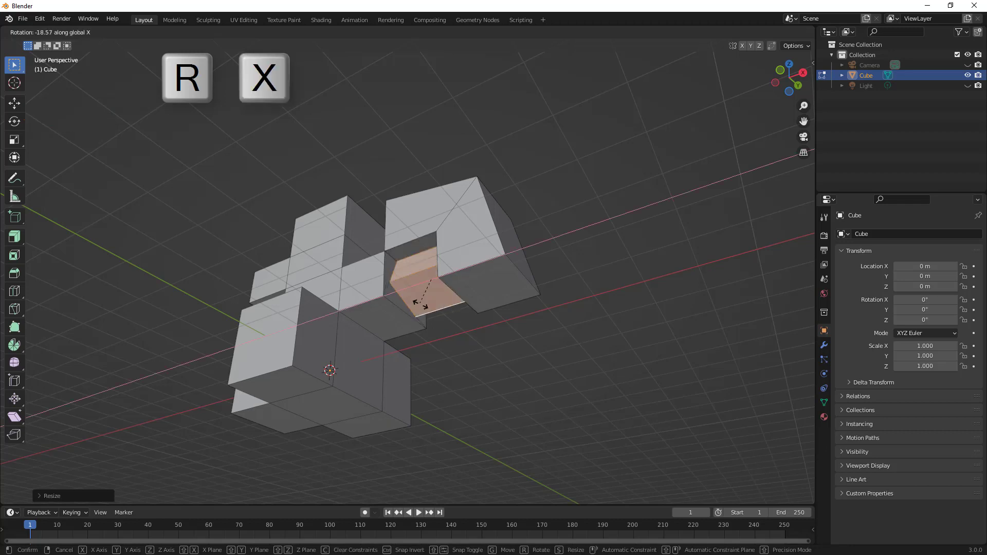
right_click(430, 298)
mouse_move(429, 299)
middle_mouse_down()
mouse_move(324, 273)
mouse_move(282, 278)
mouse_move(417, 305)
middle_mouse_up()
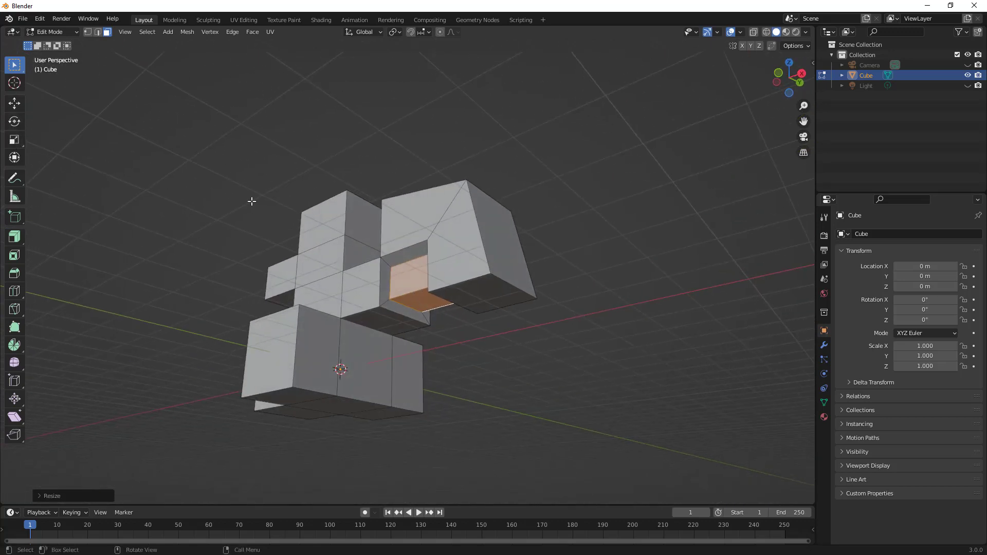
- In vertex select mode, pick a top corner vertex of the upper block
middle_click_drag(257, 202, 283, 253)
left_click(87, 31)
left_click(339, 178)
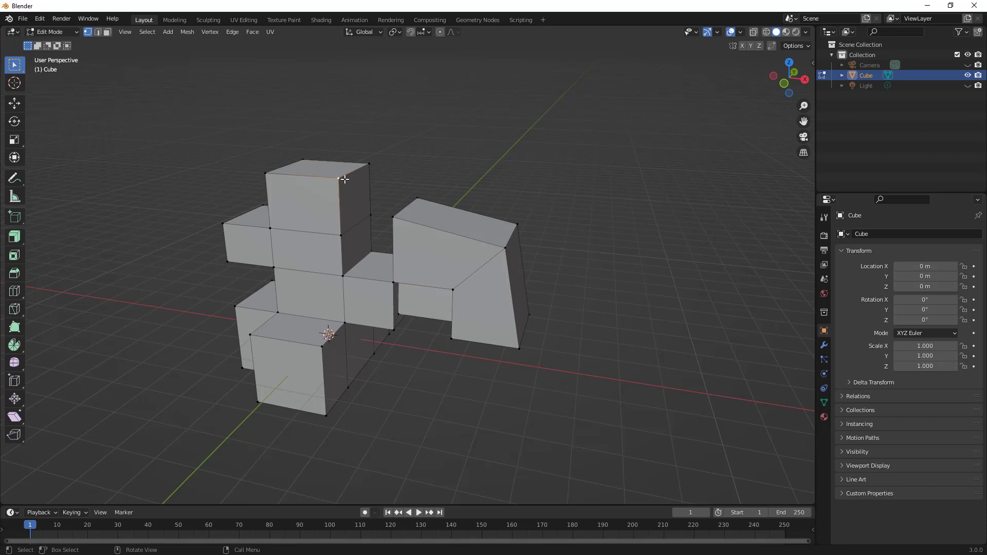
scroll(339, 173, "up", 2)
scroll(331, 170, "up", 1)
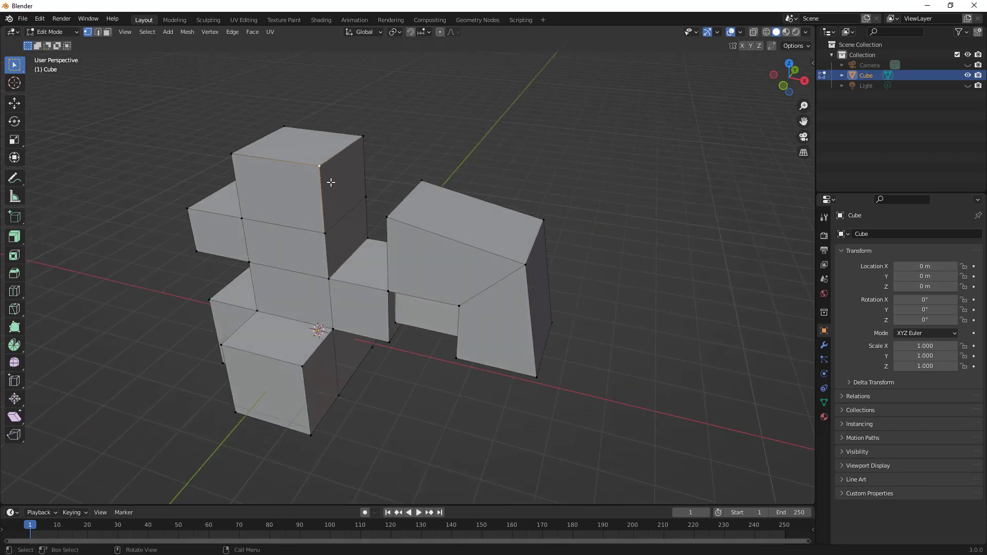
- Nudge the corner vertex along Z, then begin sliding it along its edge
key("g")
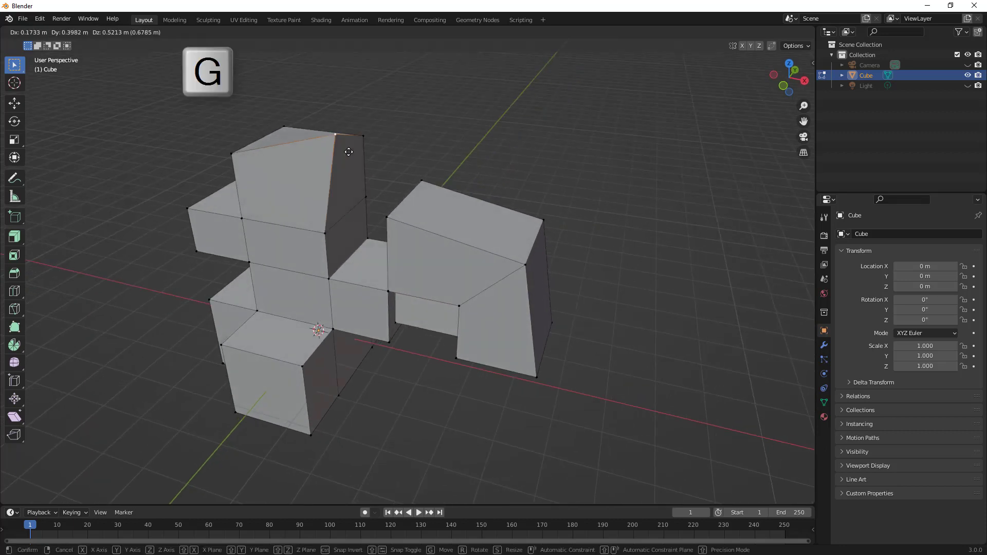
key("x")
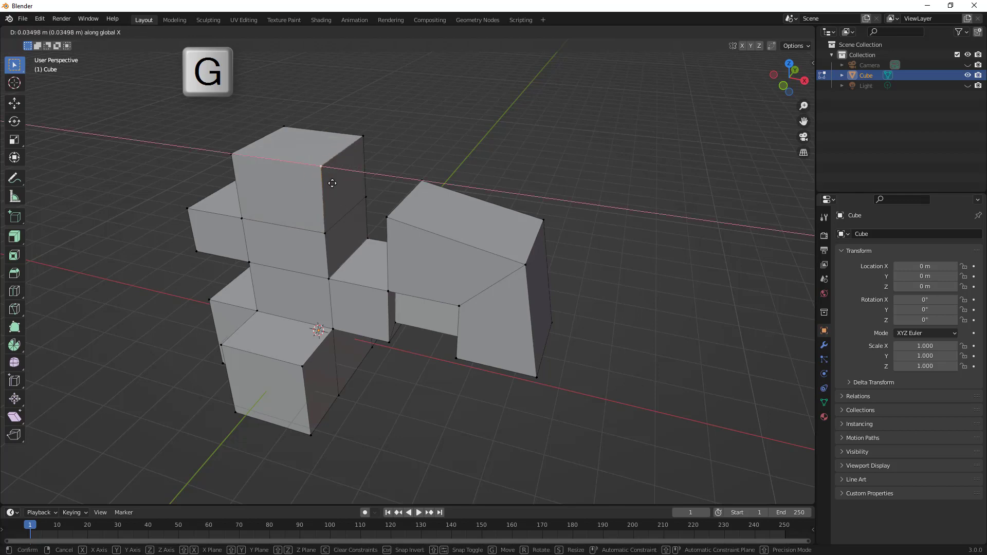
key("y")
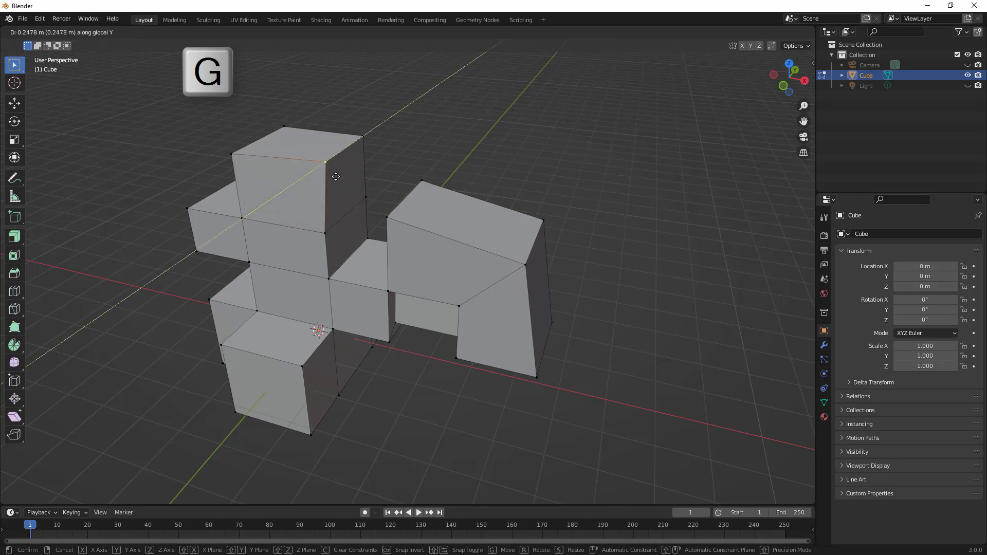
key("z")
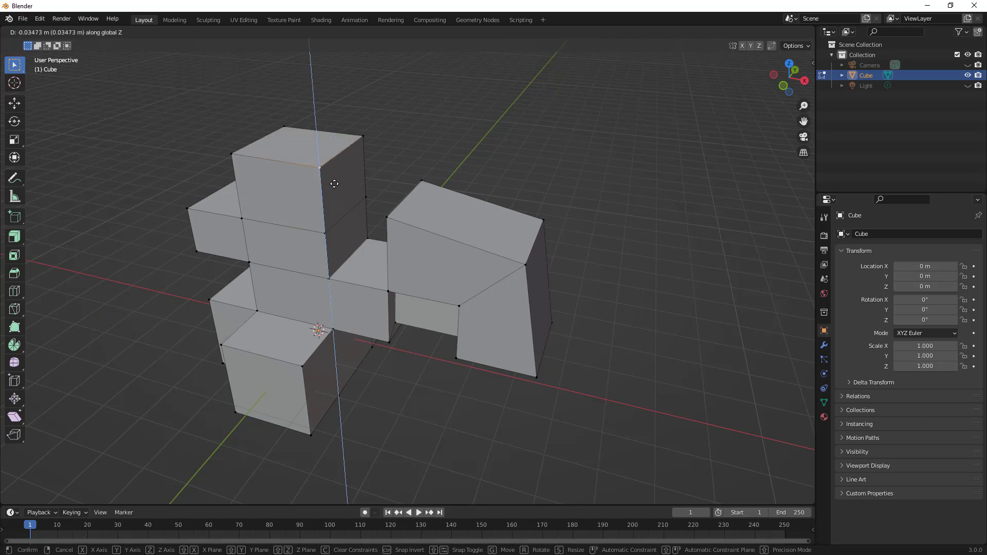
left_click(335, 178)
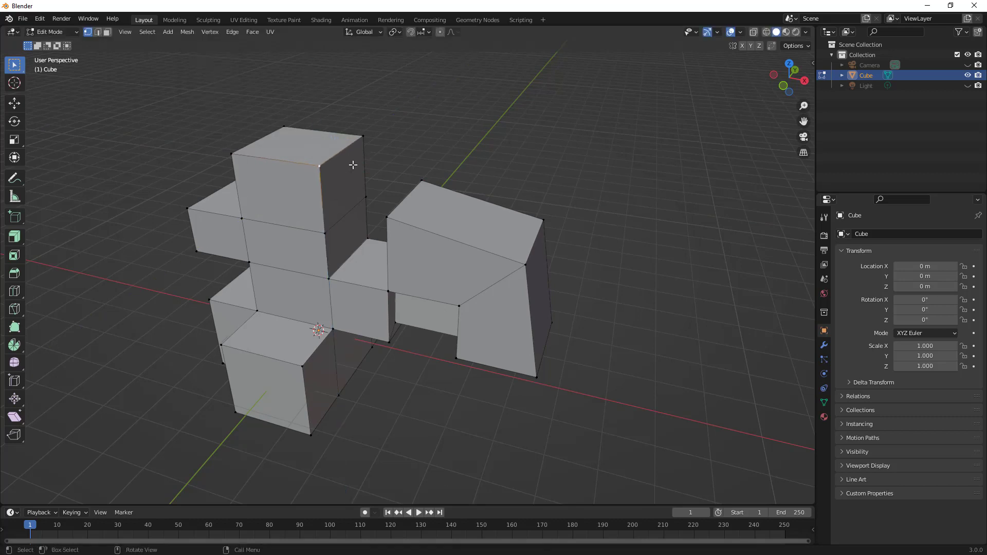
key("g")
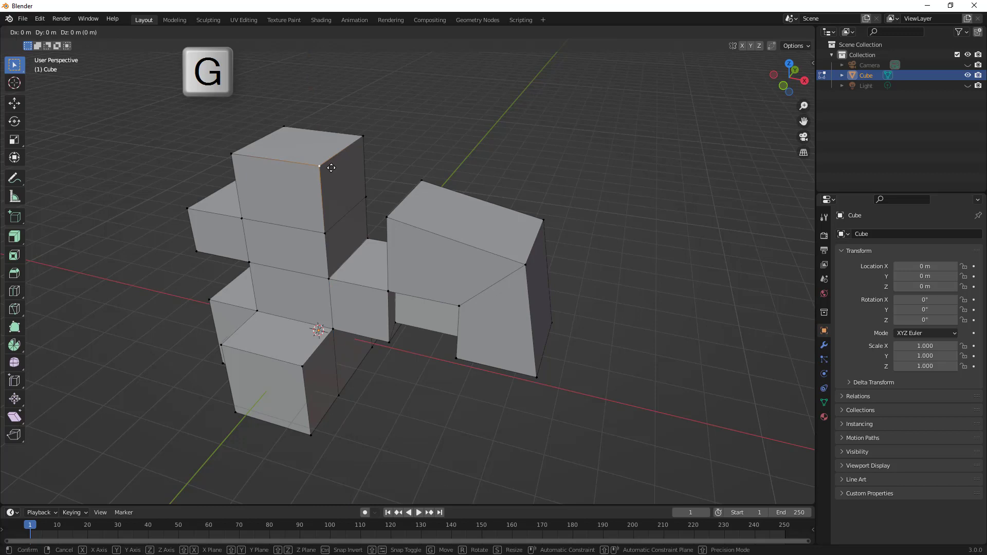
key("g")
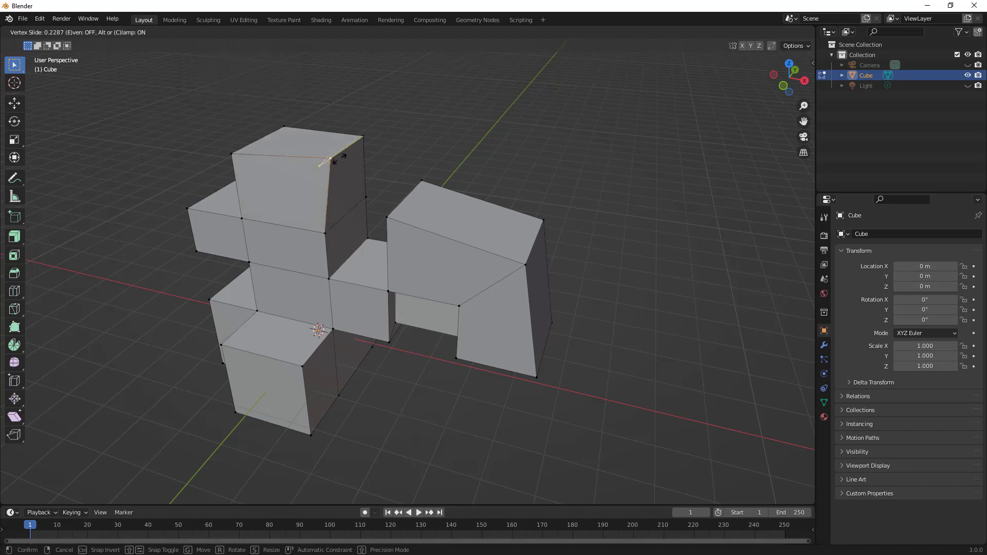
- Confirm the vertex slide, then slide another top corner vertex down its edge
left_click(332, 169)
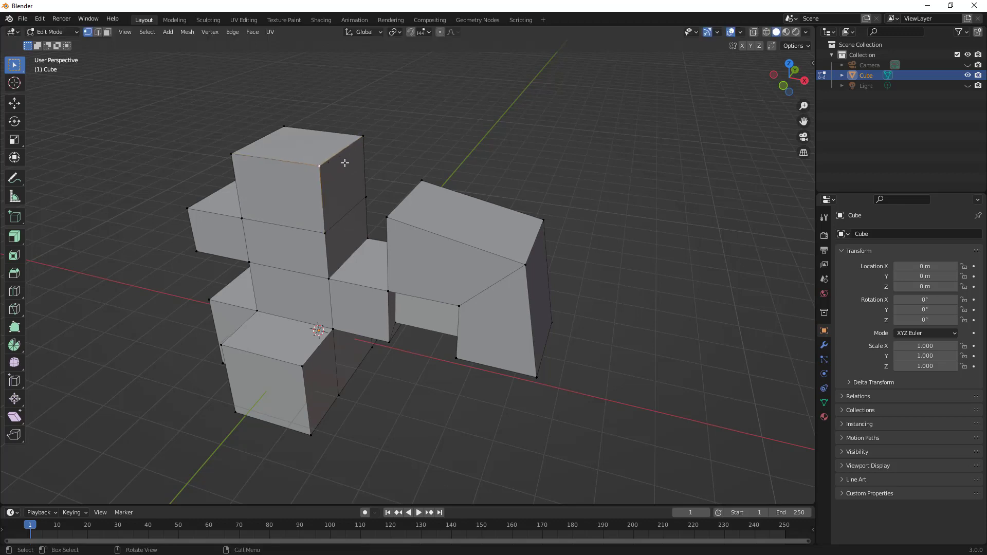
left_click(364, 137, "shift")
key("g")
key("g")
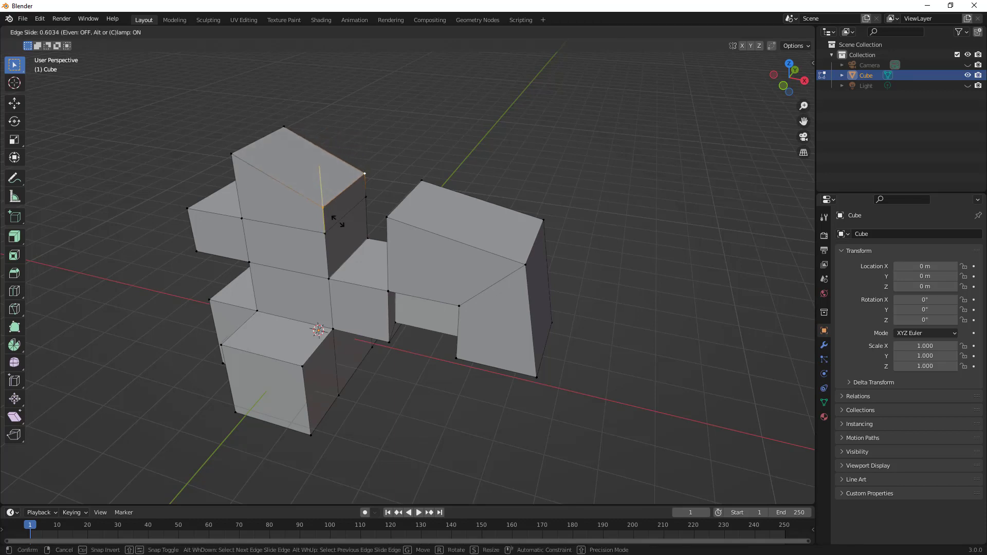
left_click(337, 220)
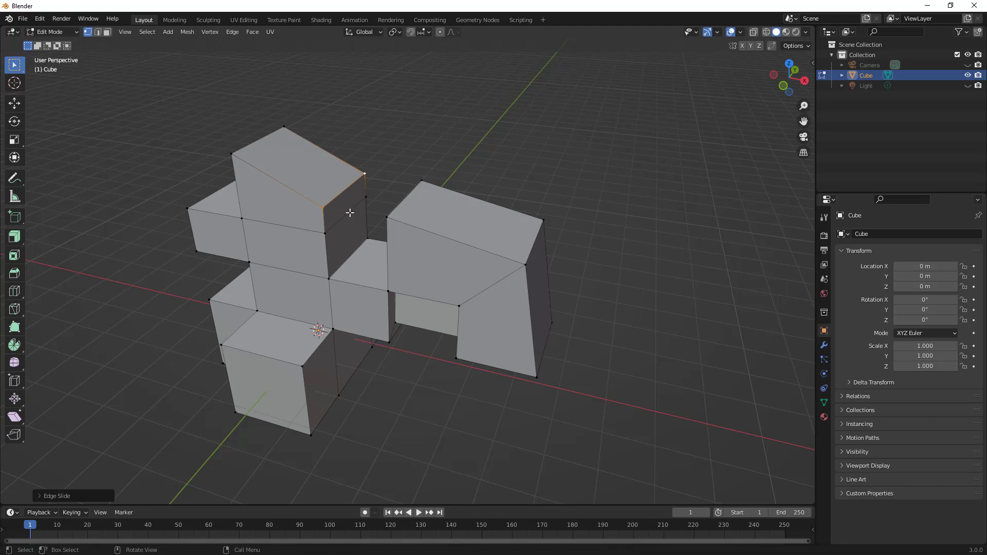
middle_click_drag(356, 210, 366, 207, "shift")
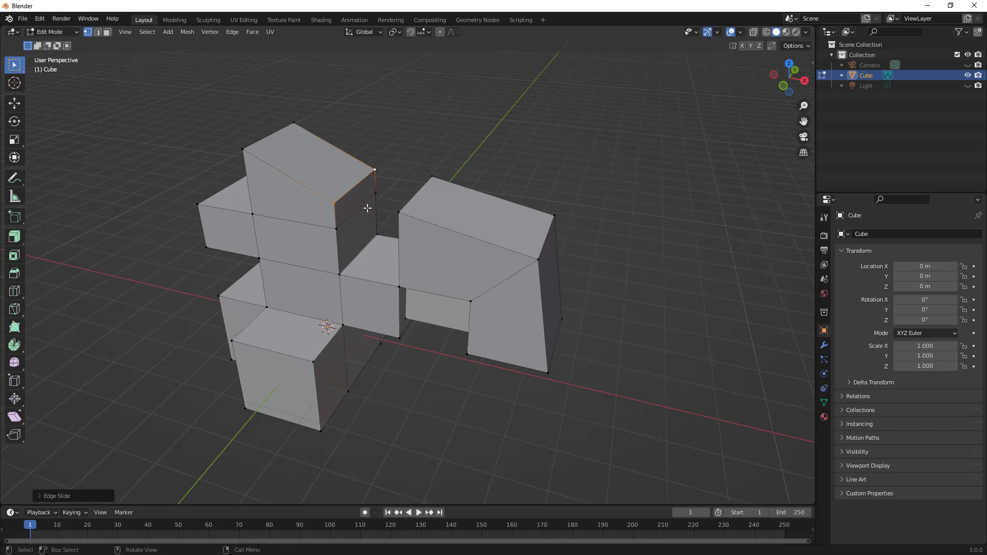
- Slide the upper block's top edge to the lower corner, then slide a vertex along its edge
left_click(98, 32)
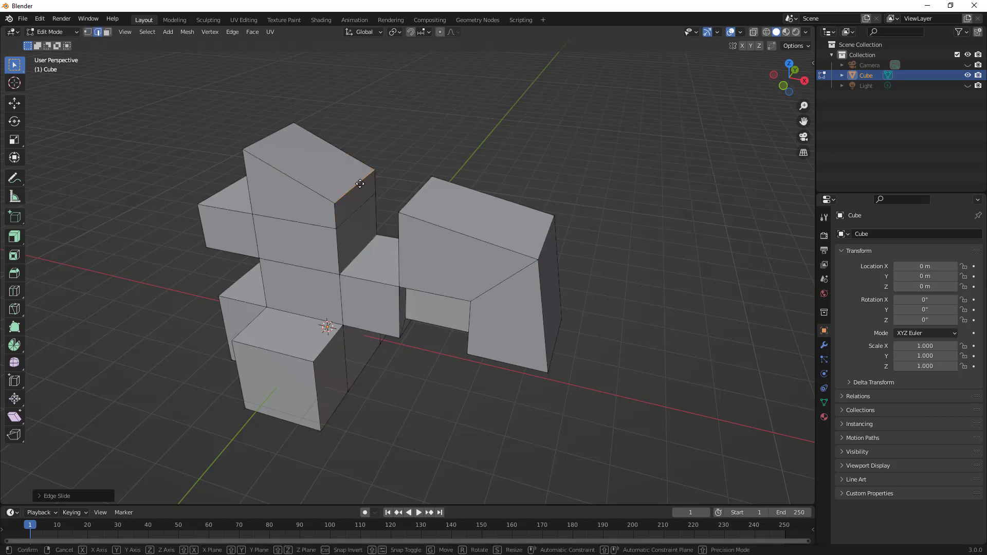
key("g")
key("g")
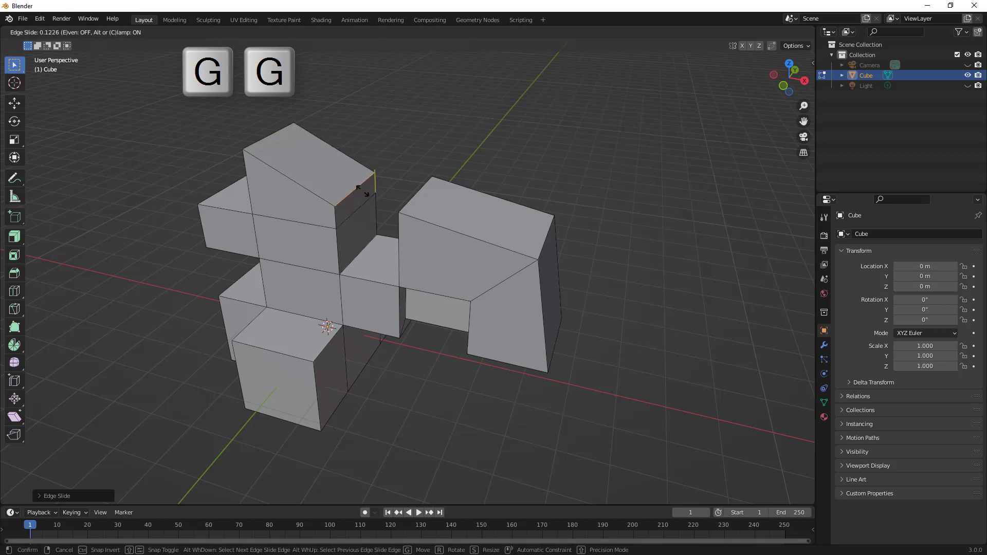
left_click(361, 195)
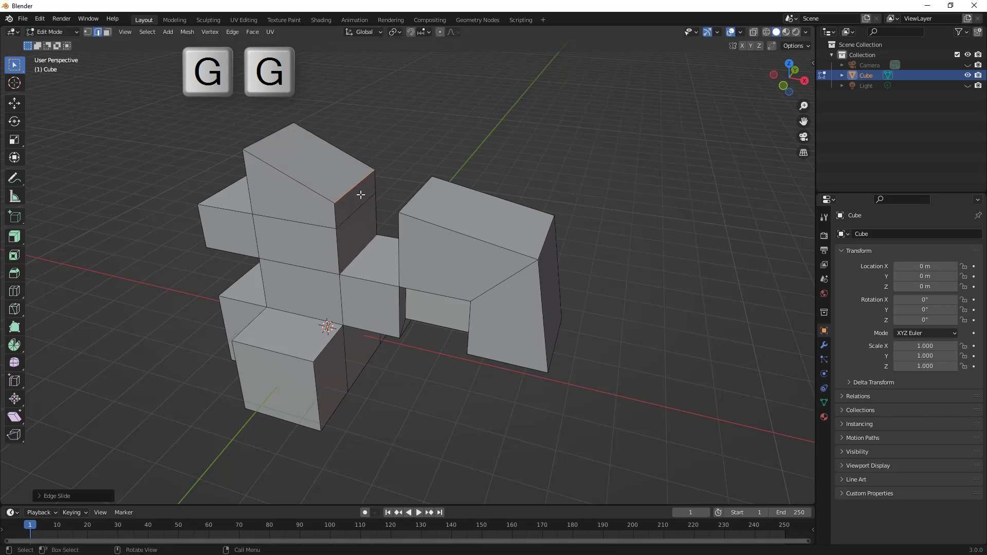
left_click(90, 32)
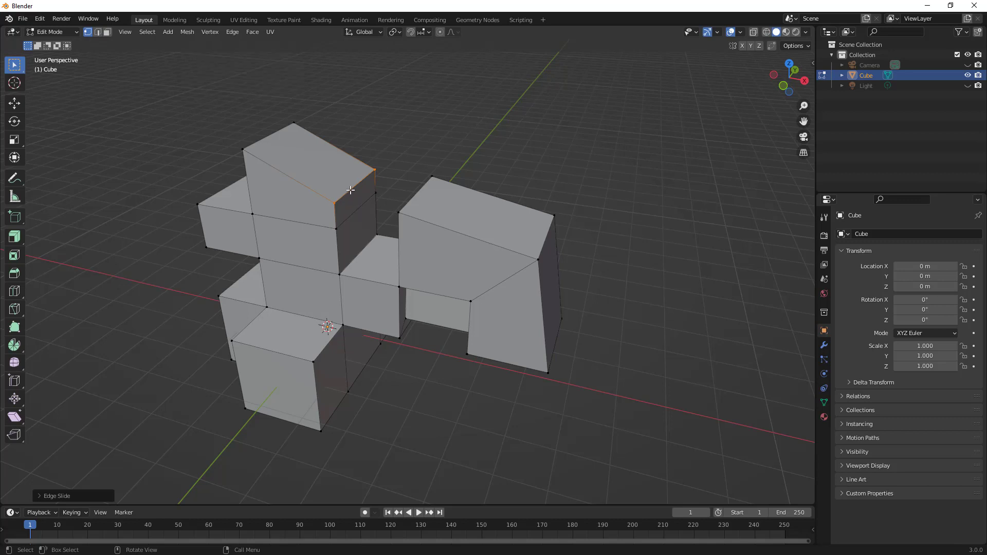
key("g")
key("g")
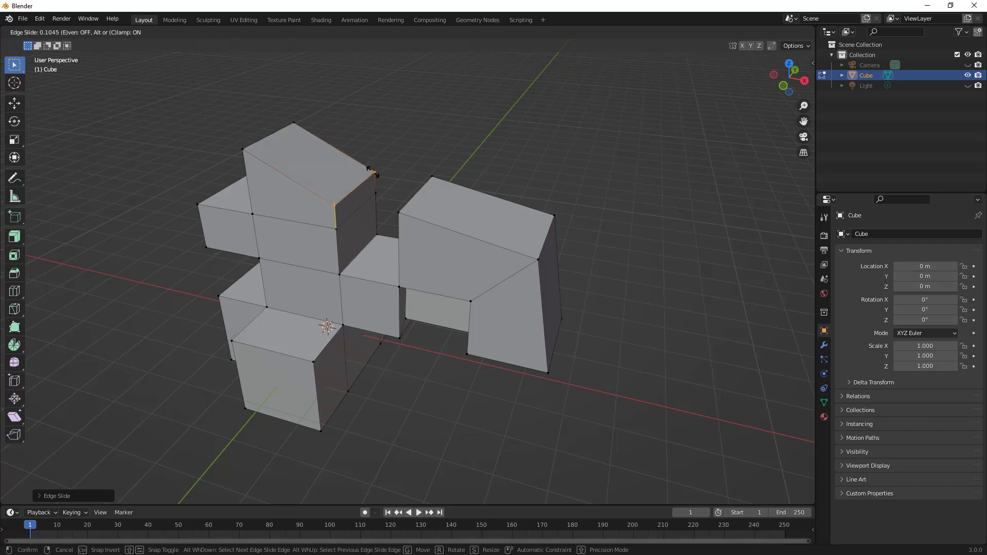
left_click(371, 163)
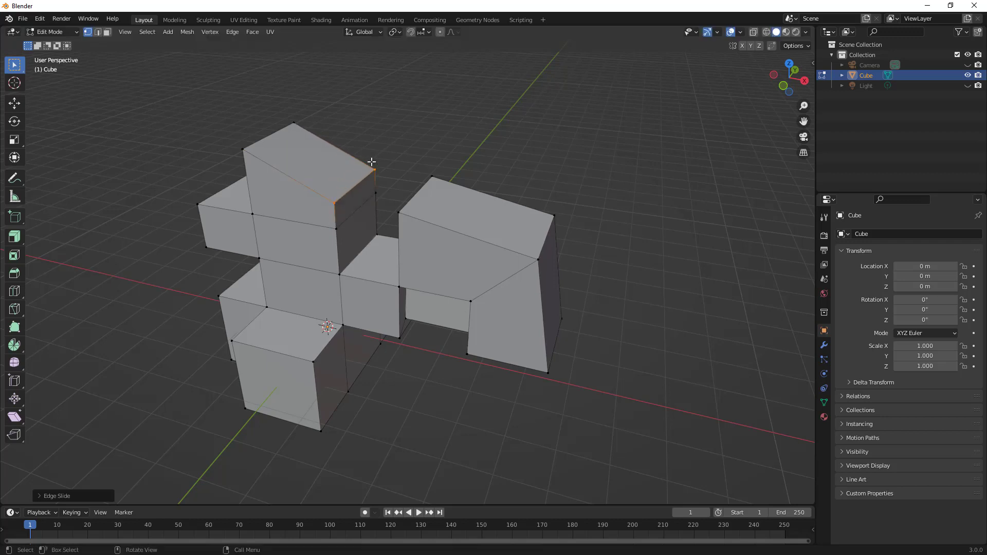
- Raise the selected edge along the Z axis to give the block an uneven top
key("g")
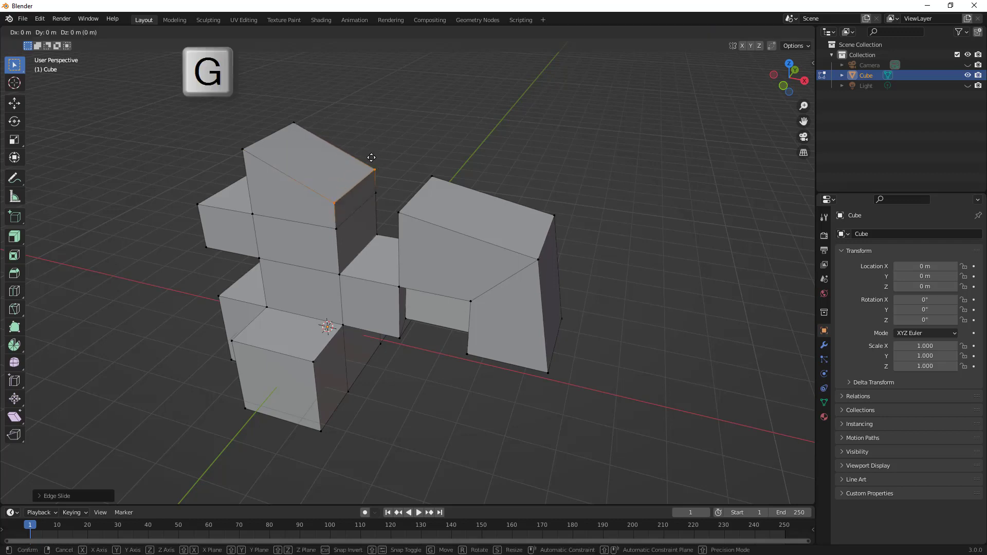
key("z")
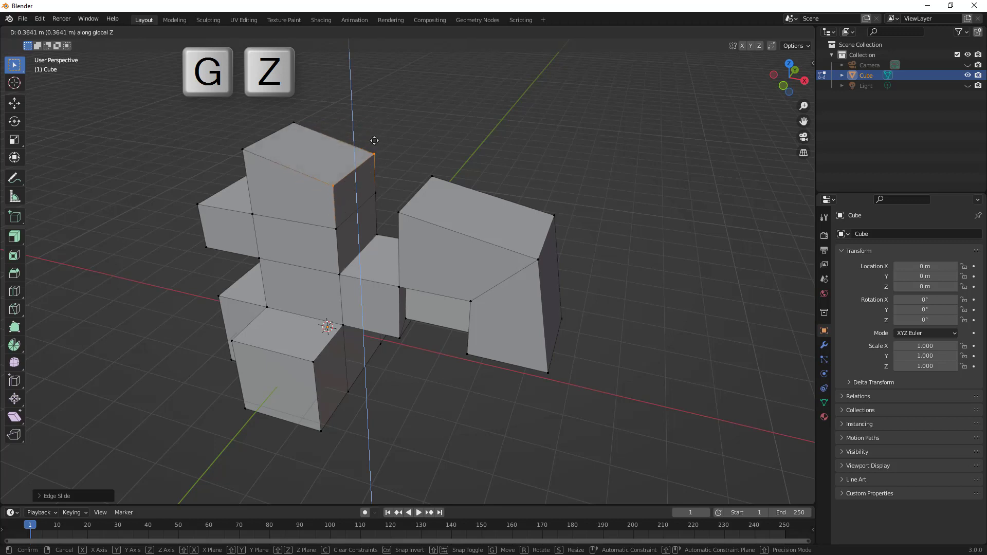
left_click(374, 140)
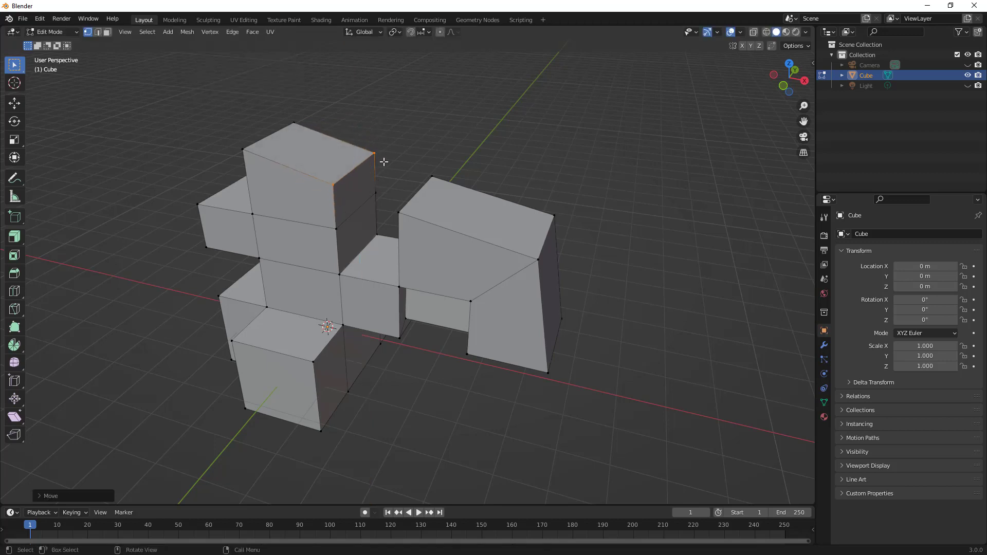
mouse_move(393, 200)
middle_mouse_down()
mouse_move(502, 185)
mouse_move(489, 156)
mouse_move(403, 167)
mouse_move(394, 201)
middle_mouse_up()
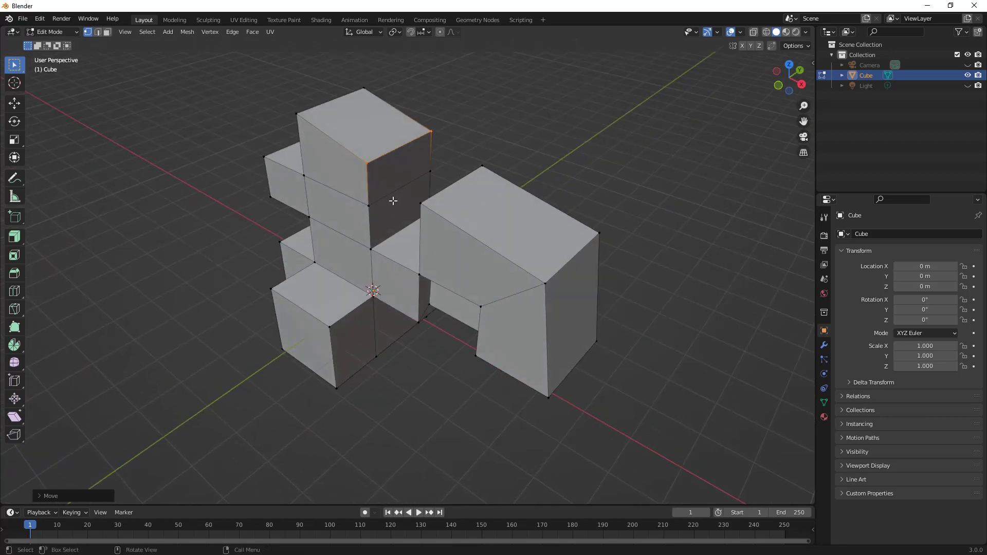
- In face select mode, inset the upper tower's top face
left_click(107, 31)
left_click(366, 127)
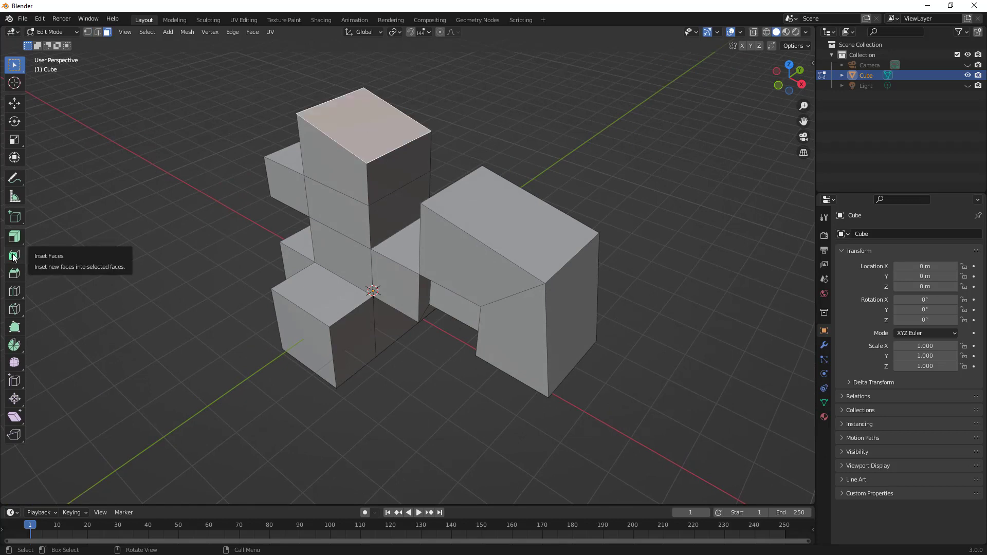
key("i")
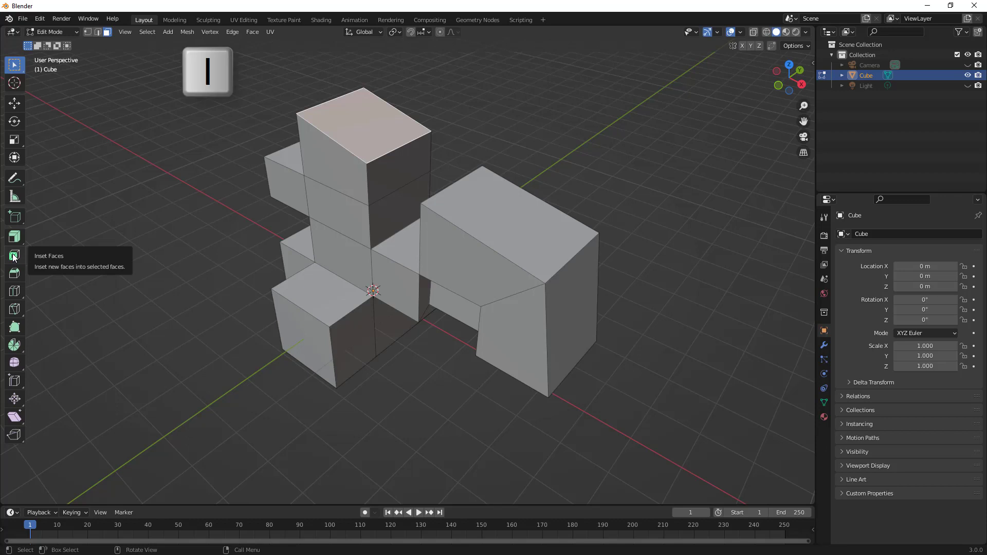
key("i")
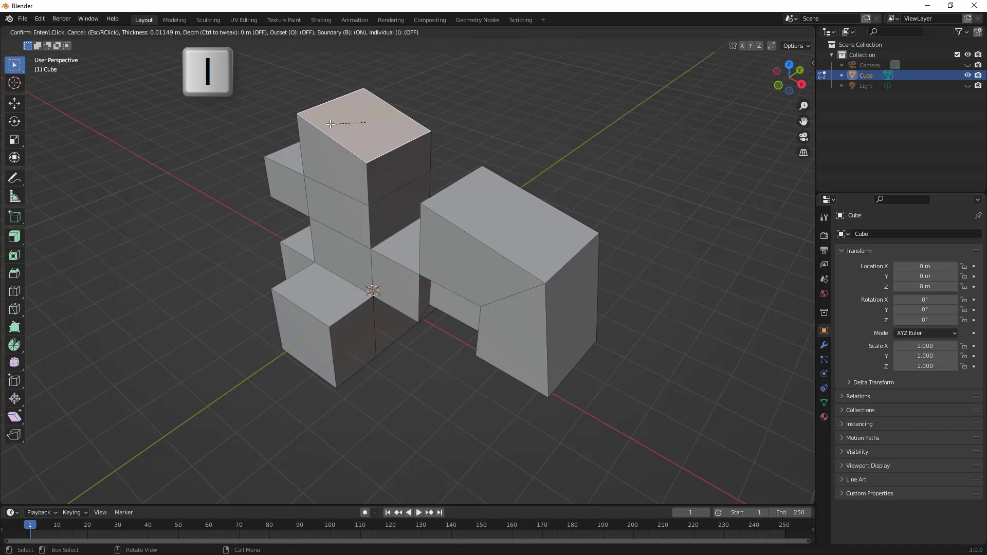
left_click(347, 122)
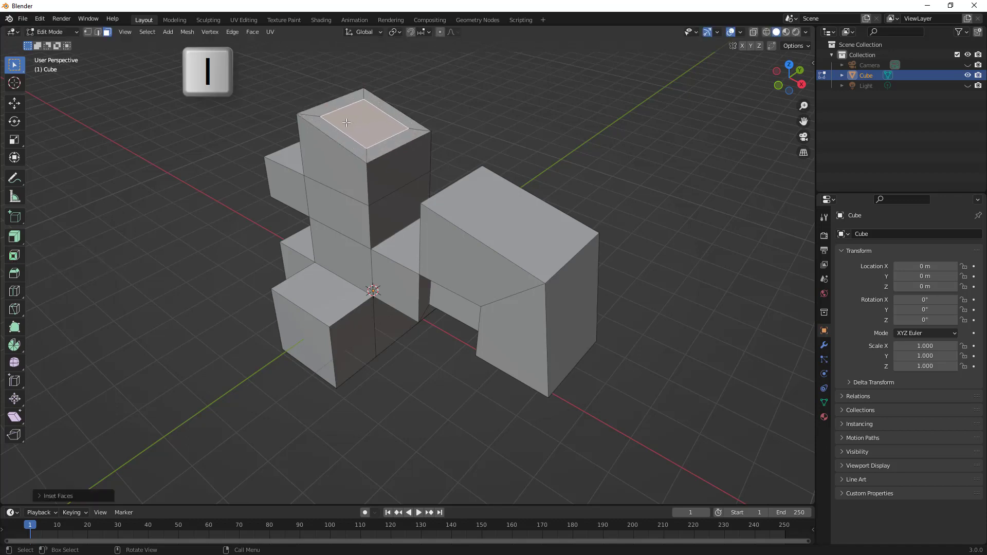
- Inset the right block's top face using the Inset Faces tool gizmo
left_click(500, 227)
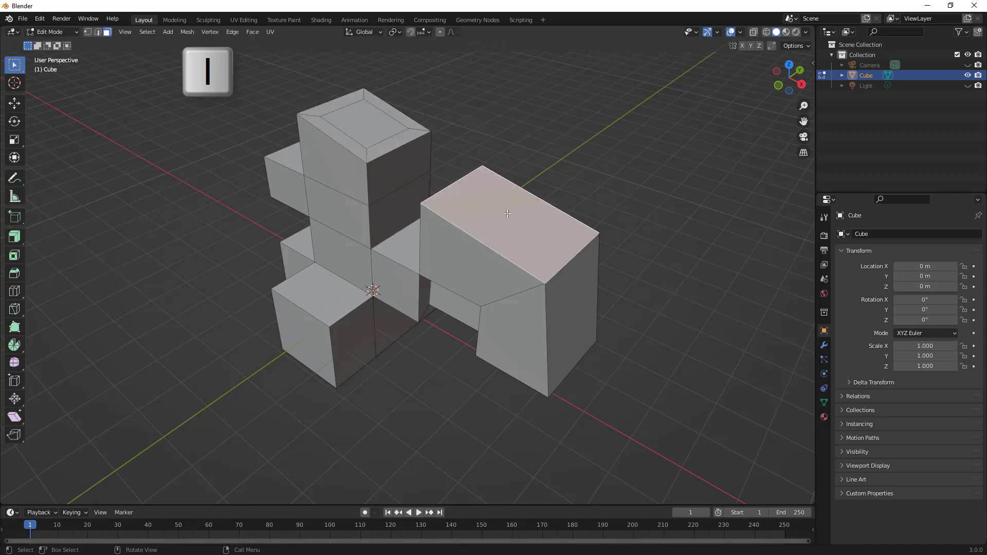
left_click(16, 257)
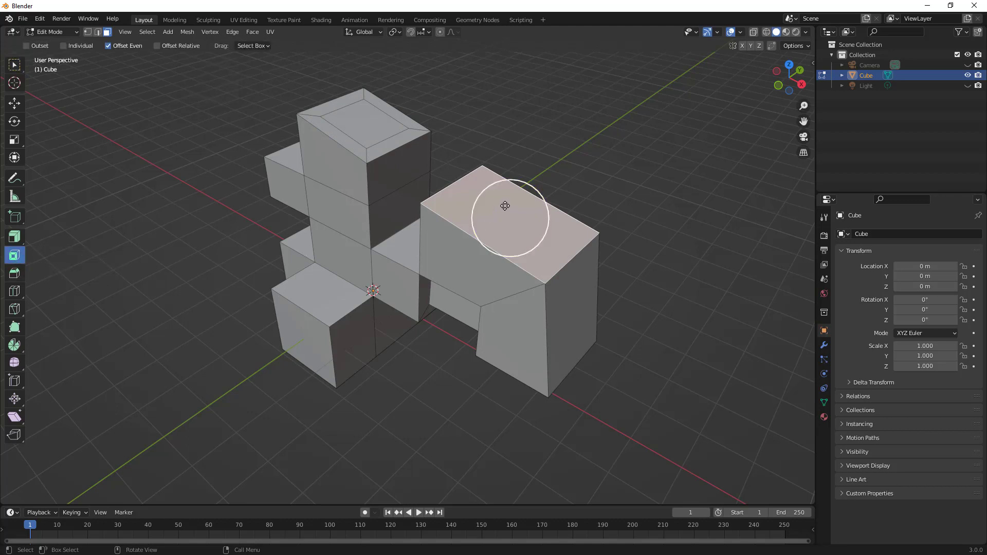
mouse_move(504, 206)
left_mouse_down()
mouse_move(504, 225)
mouse_move(521, 226)
mouse_move(511, 224)
left_mouse_up()
- Raise the right block's inset top face along Z and shrink it
left_click(19, 68)
key("g")
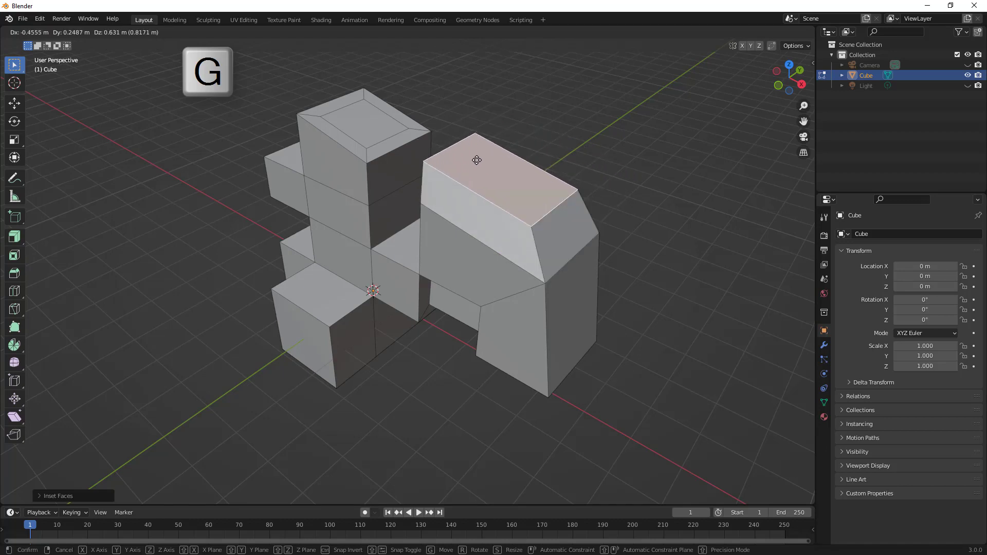
key("z")
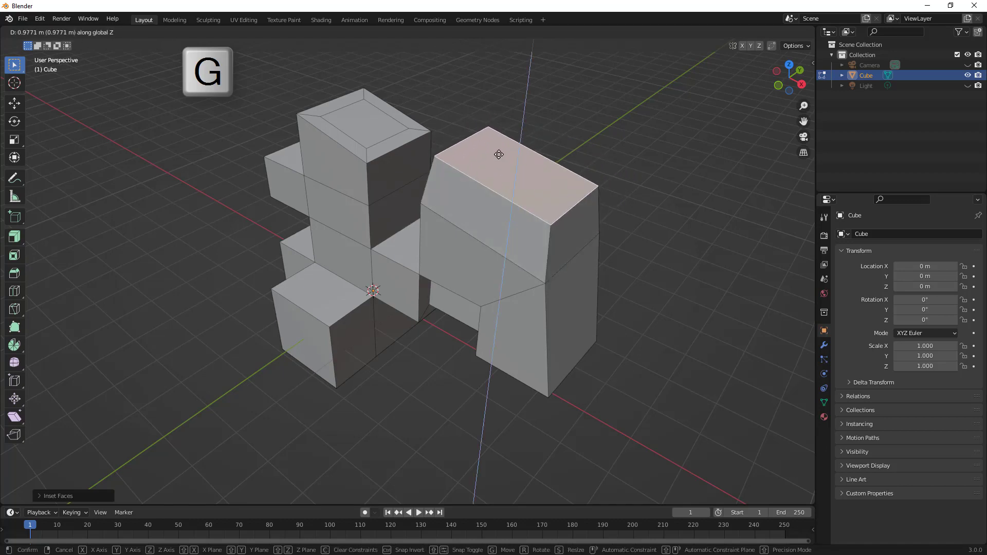
left_click(499, 153)
key("s")
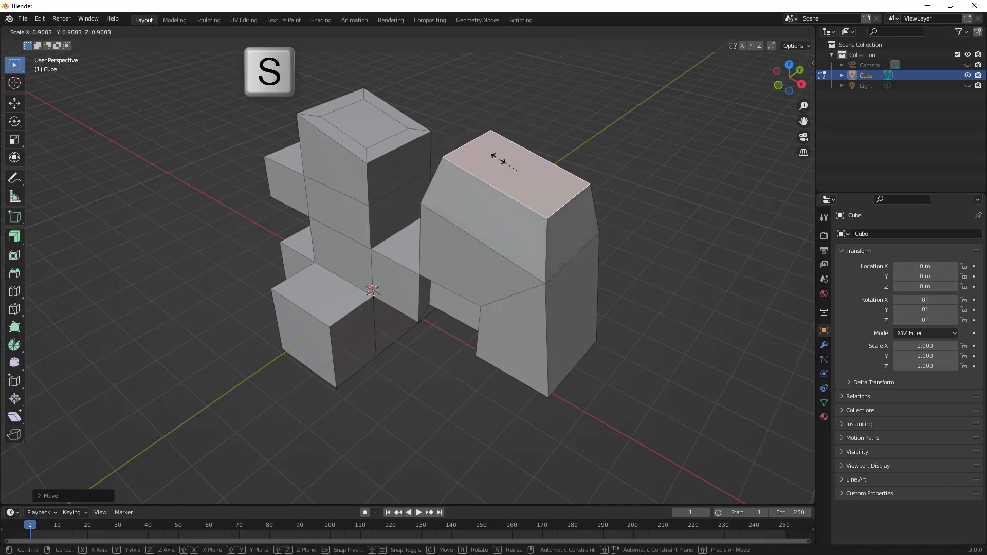
left_click(502, 175)
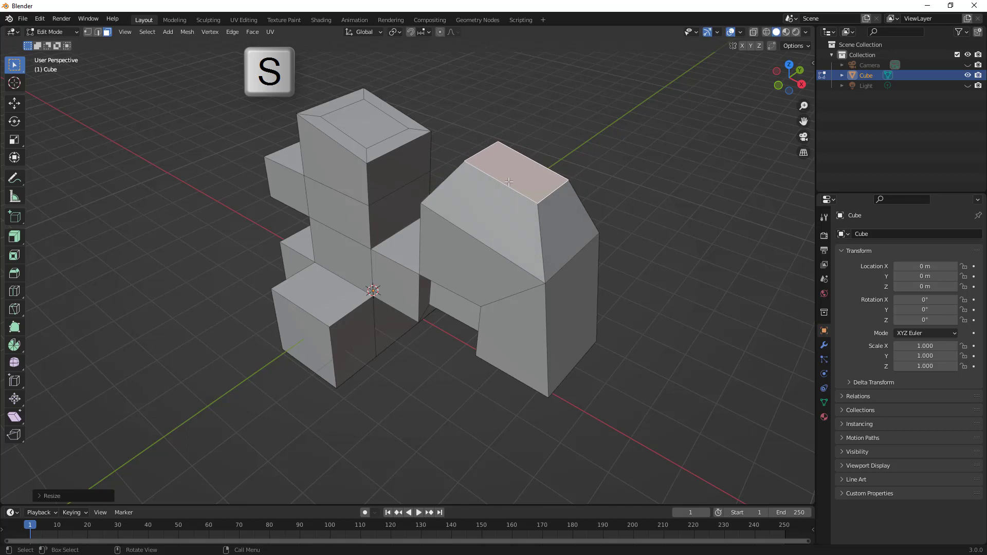
- Tilt the top face around Y and shift it along X into a sloped roof
key("r")
key("y")
left_click(509, 176)
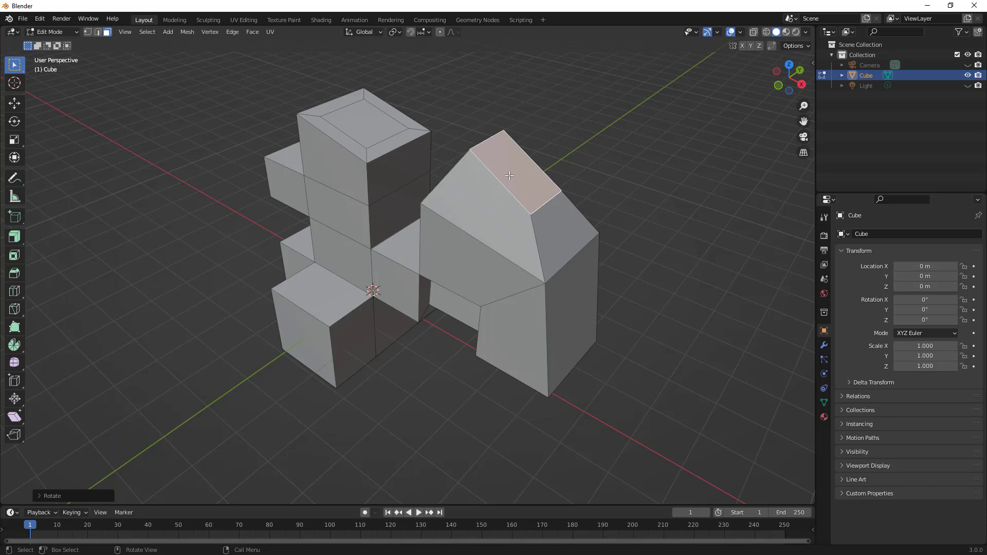
key("g")
key("x")
left_click(535, 190)
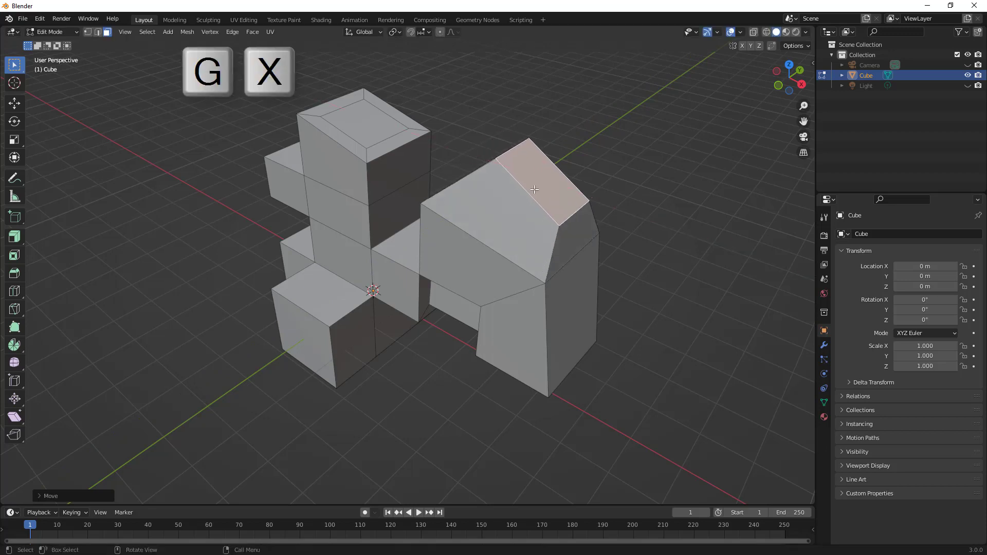
middle_click_drag(534, 191, 538, 217)
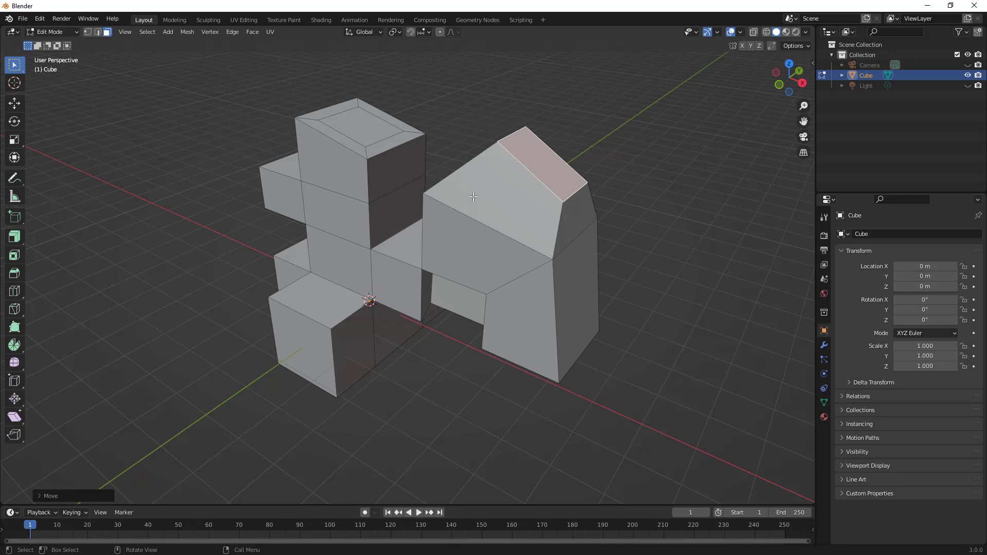
mouse_move(485, 199)
middle_mouse_down()
mouse_move(545, 195)
mouse_move(480, 178)
mouse_move(481, 189)
middle_mouse_up()
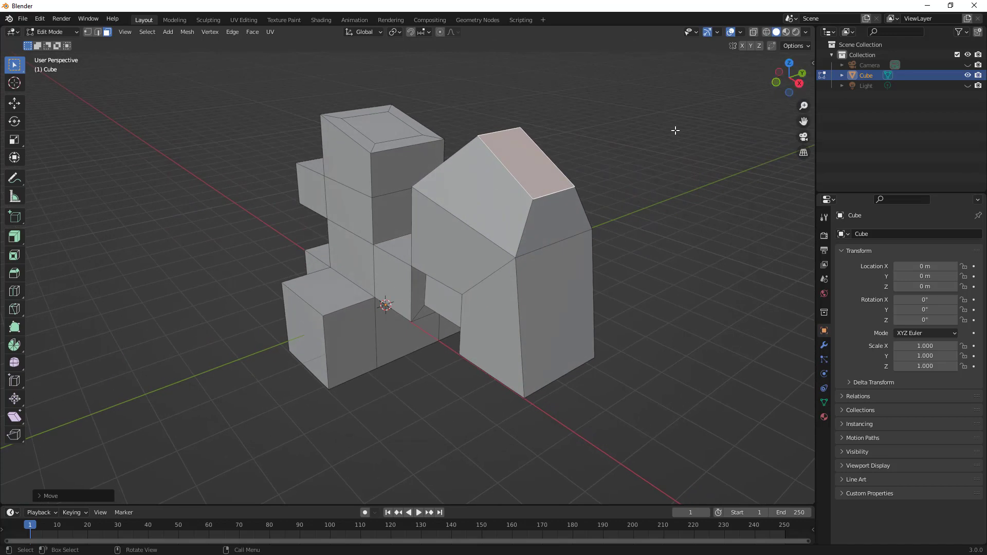
- Scale the face under the right block excluding X, then drop it down along Z
middle_click_drag(495, 291, 646, 200)
left_click(456, 258)
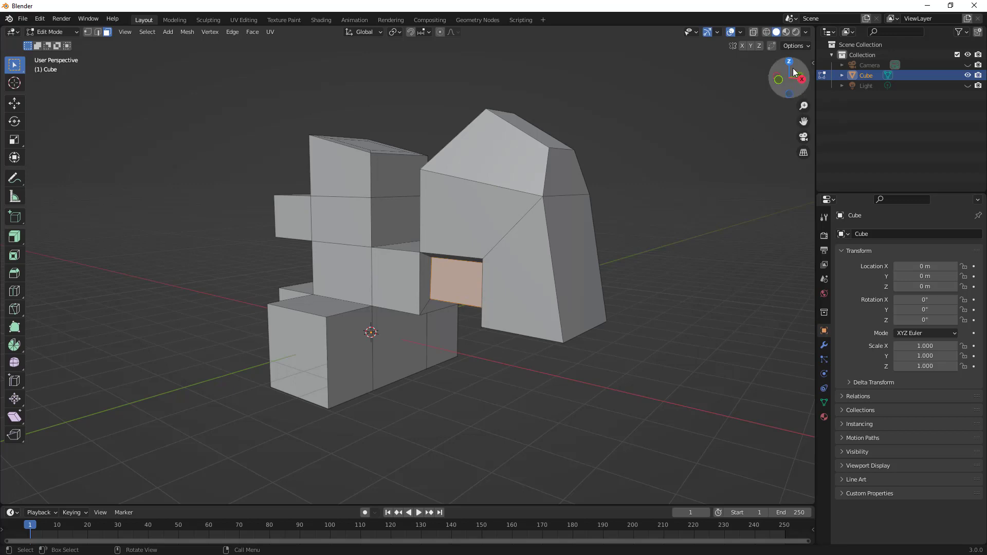
key("s")
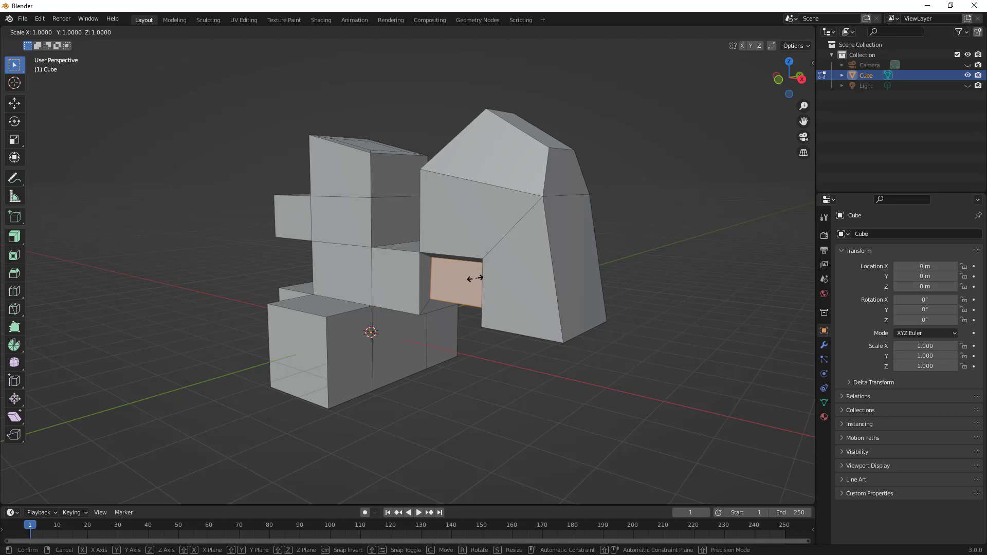
key("shift+x")
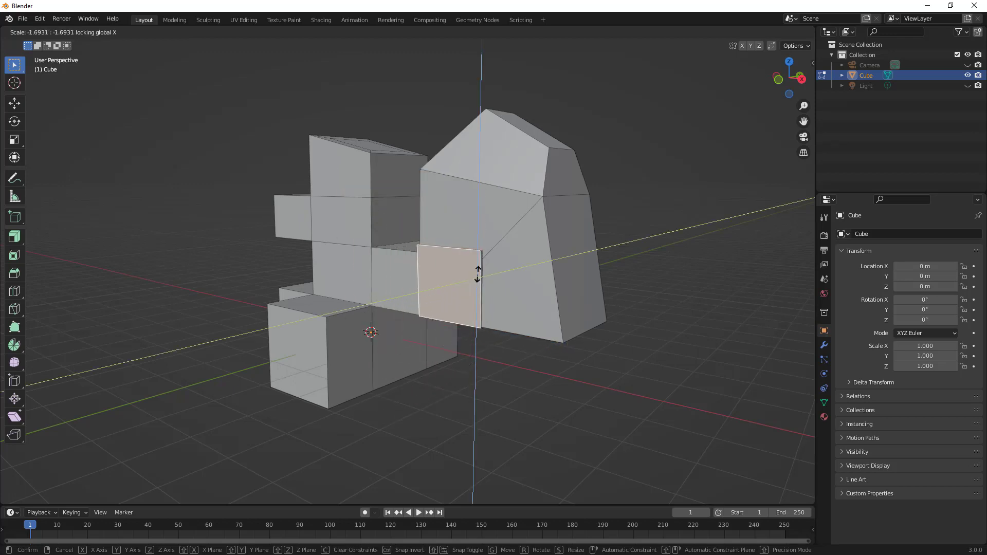
left_click(484, 260)
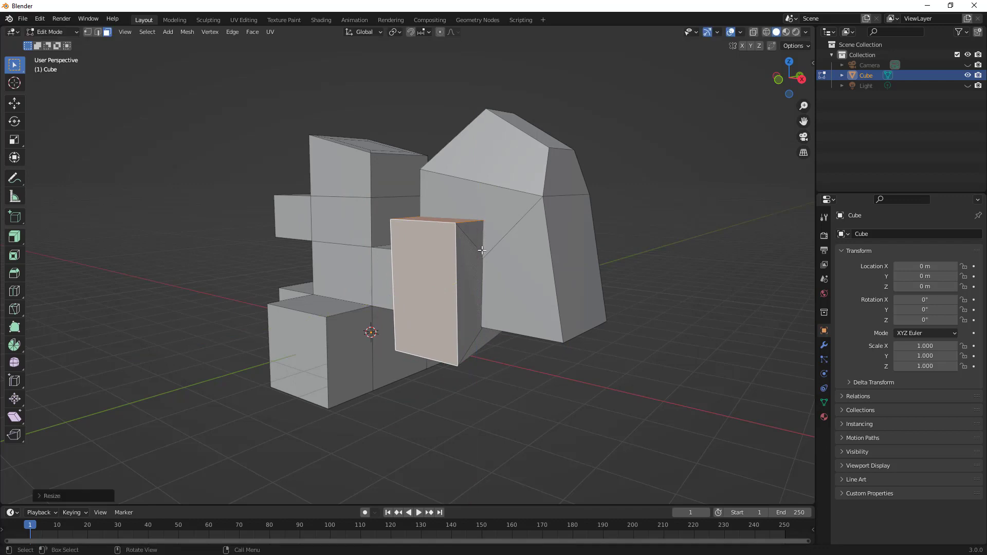
key("g")
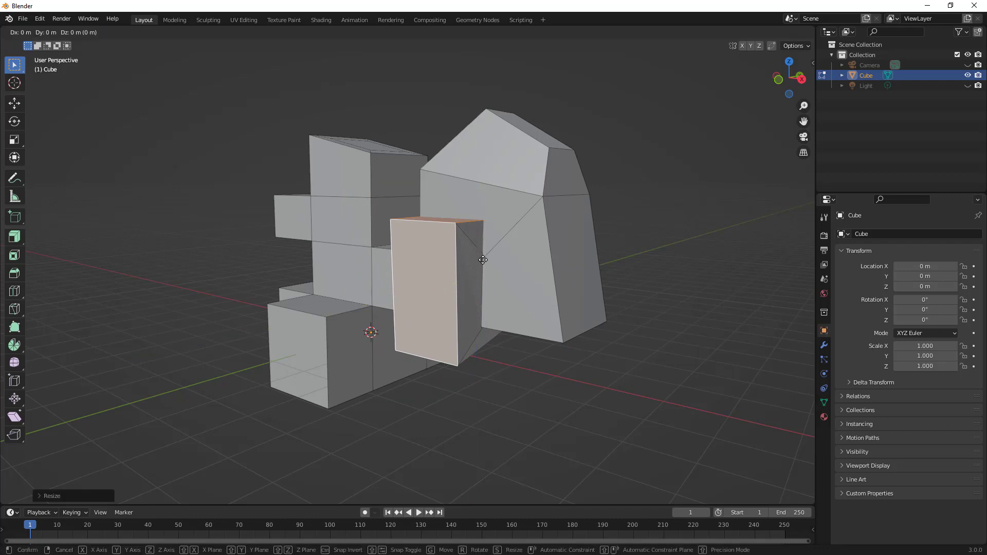
key("z")
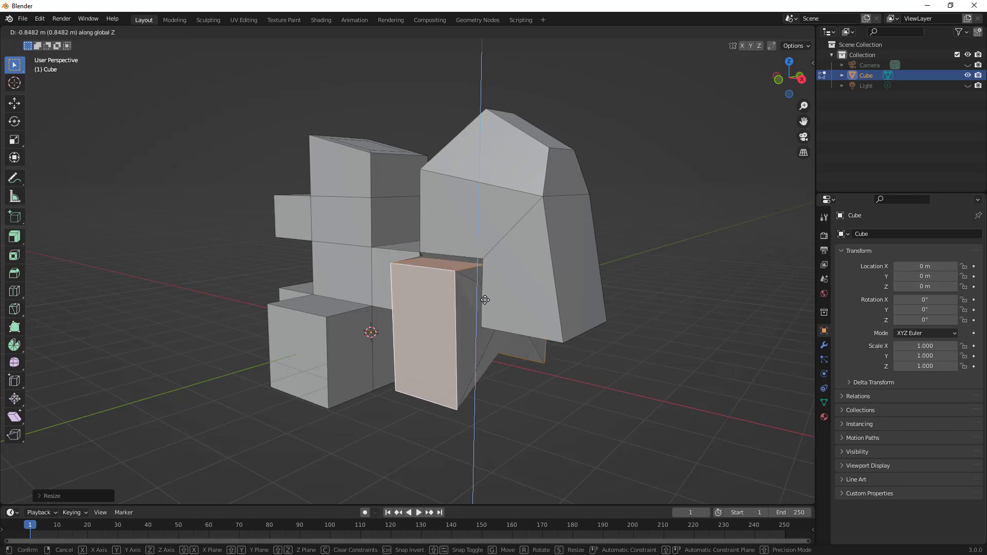
left_click(478, 381)
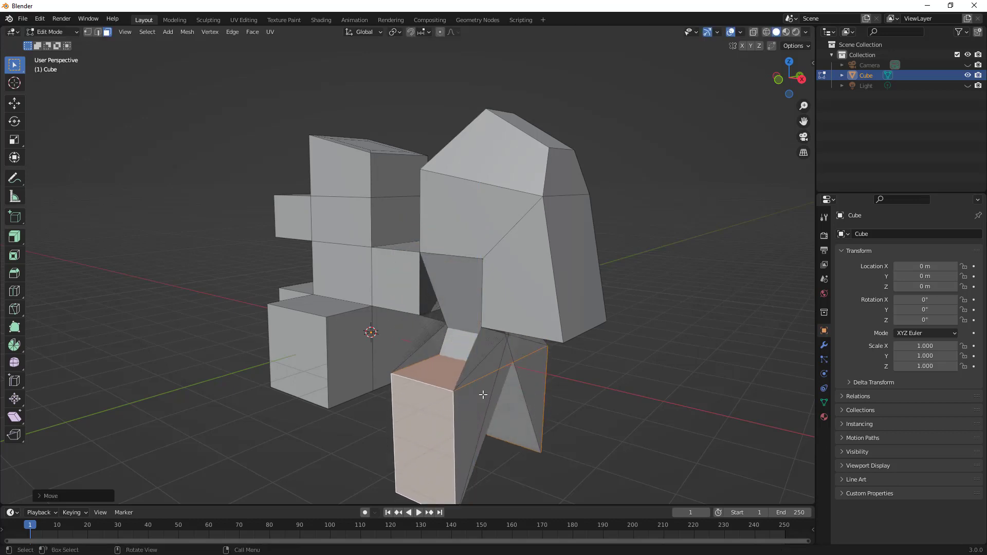
mouse_move(467, 350)
middle_mouse_down()
mouse_move(535, 341)
mouse_move(536, 332)
mouse_move(375, 325)
mouse_move(480, 346)
mouse_move(462, 350)
mouse_move(488, 339)
mouse_move(472, 335)
middle_mouse_up()
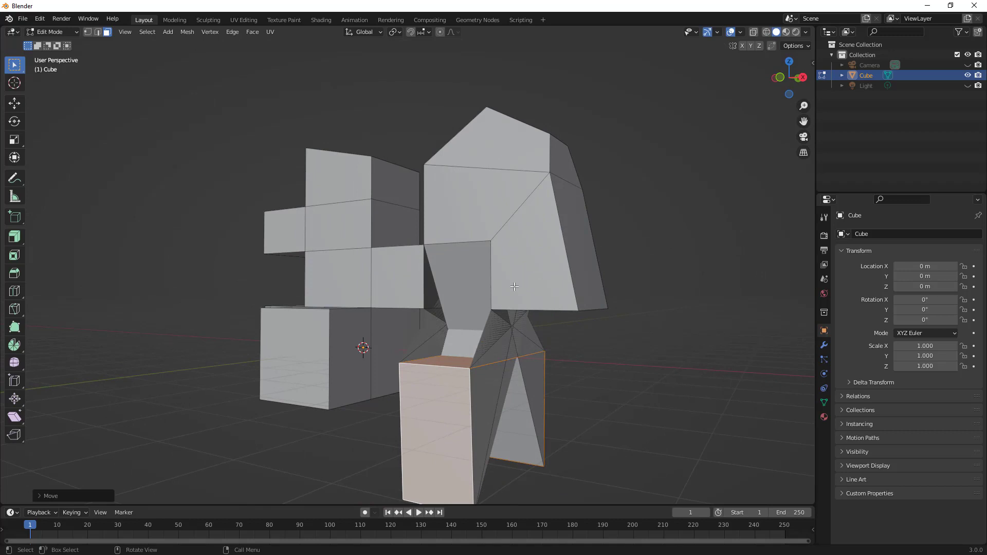
- Undo the stretched column and widen the face under the right block, keeping its X size
key("ctrl+z")
key("ctrl+z")
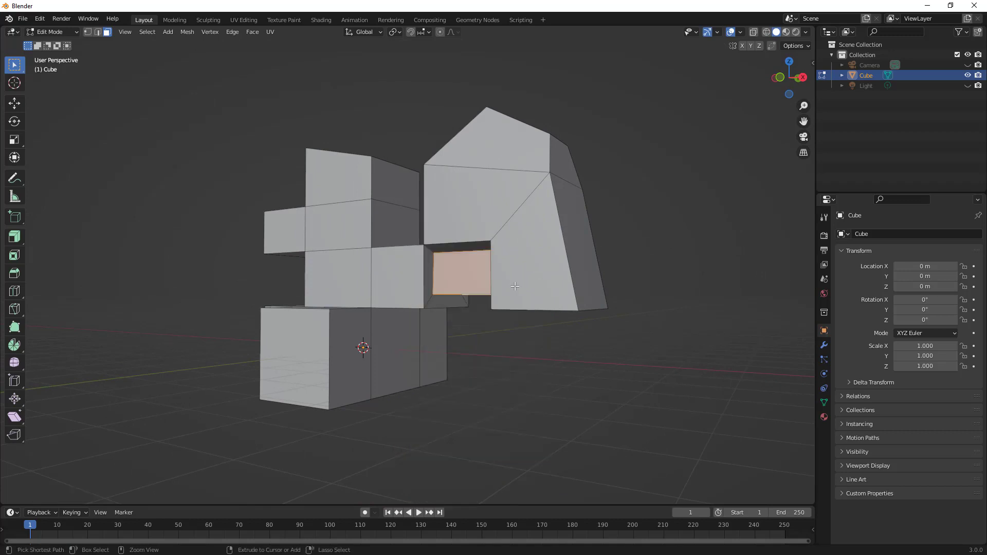
middle_click_drag(515, 286, 494, 263)
key("s")
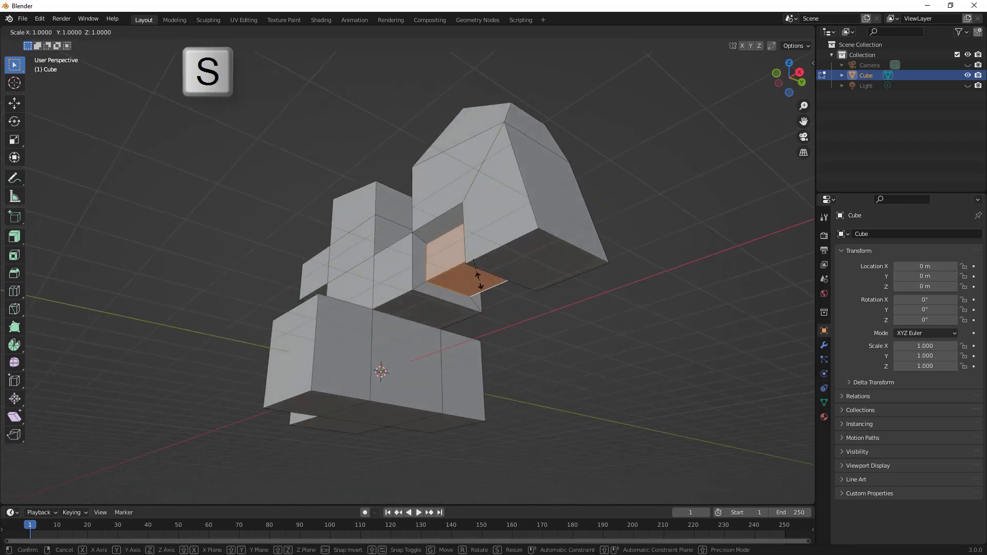
key("shift+x")
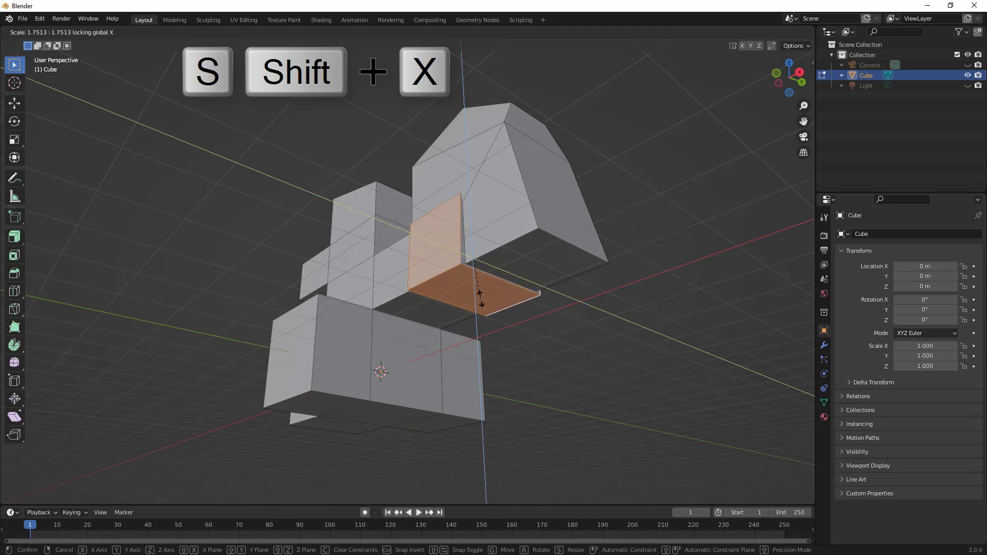
left_click(483, 306)
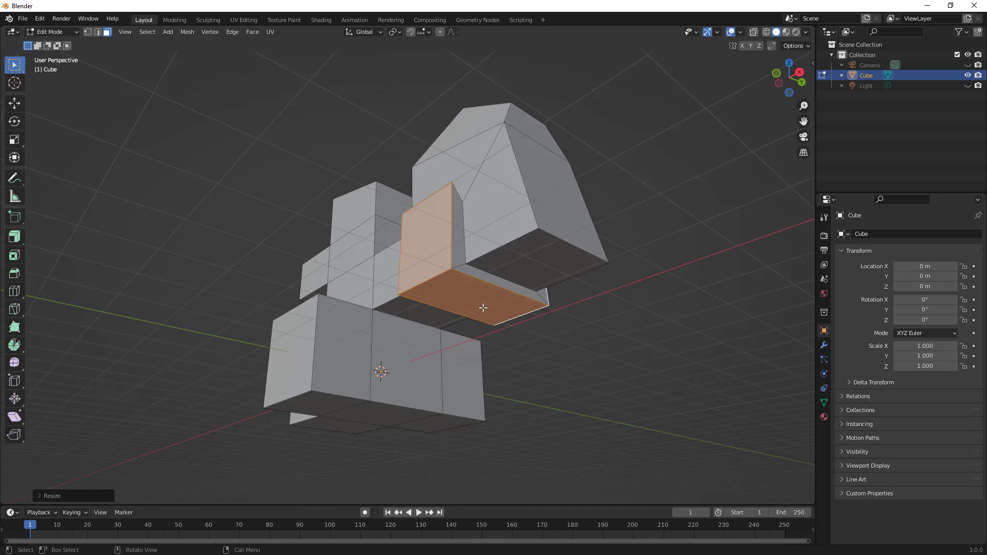
- Lower the widened face along Z into a short block beneath the right block
key("g")
key("z")
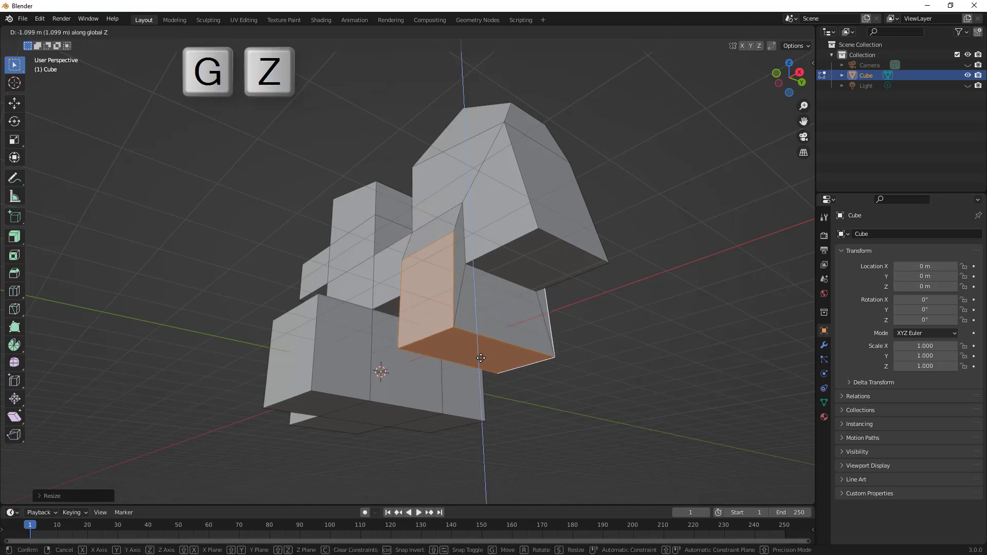
left_click(480, 359)
middle_click_drag(481, 359, 472, 273)
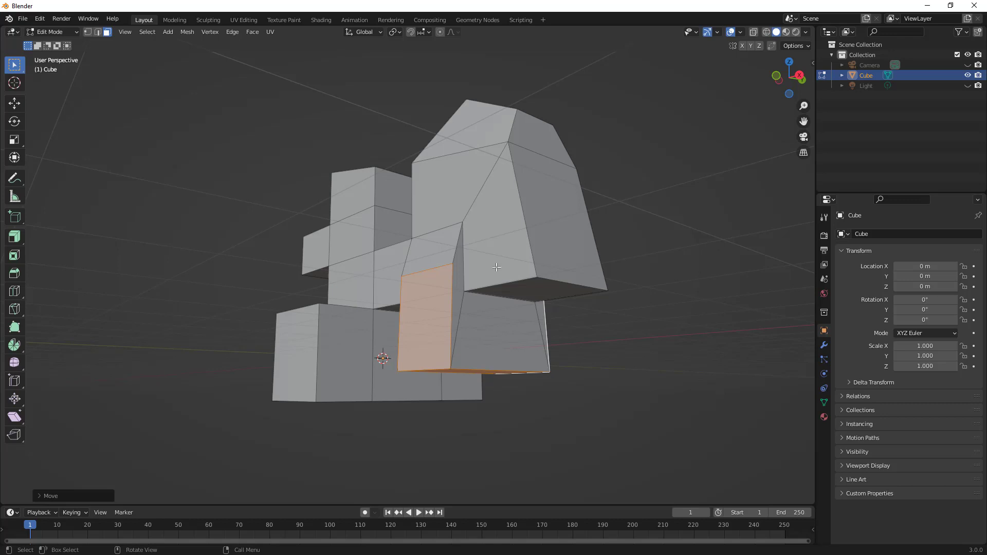
middle_click_drag(456, 254, 531, 233)
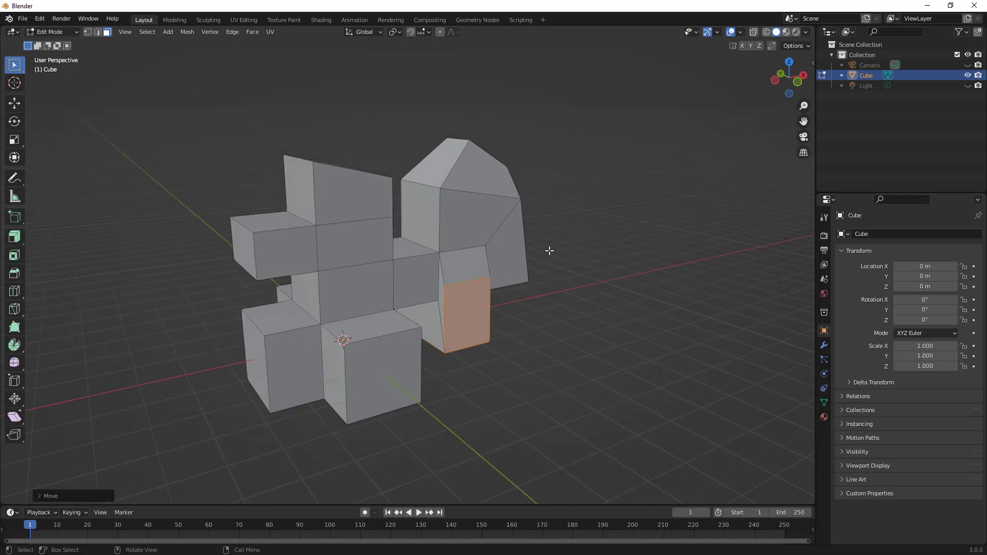
middle_click_drag(549, 253, 547, 271)
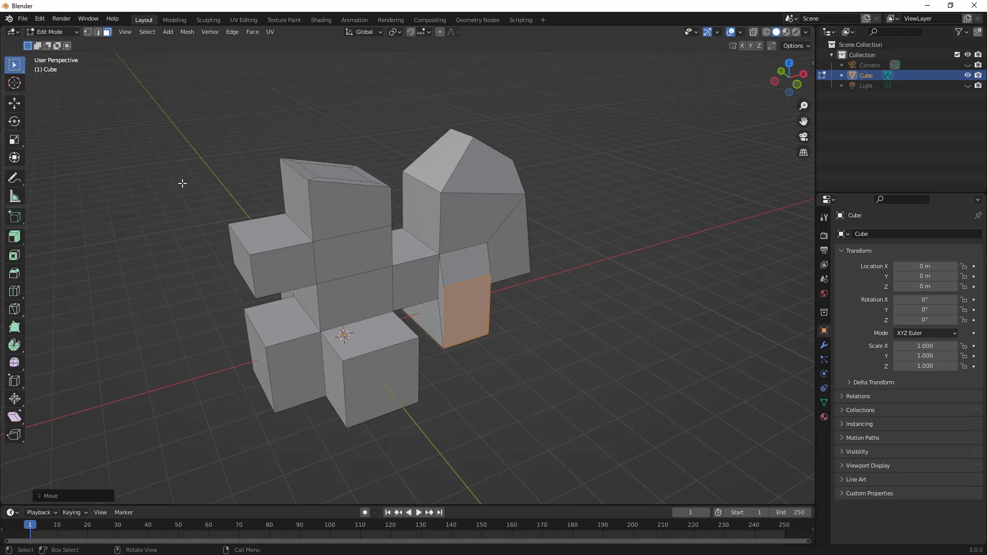
- Select the left arm's end face and adjust its placement
left_click(194, 213)
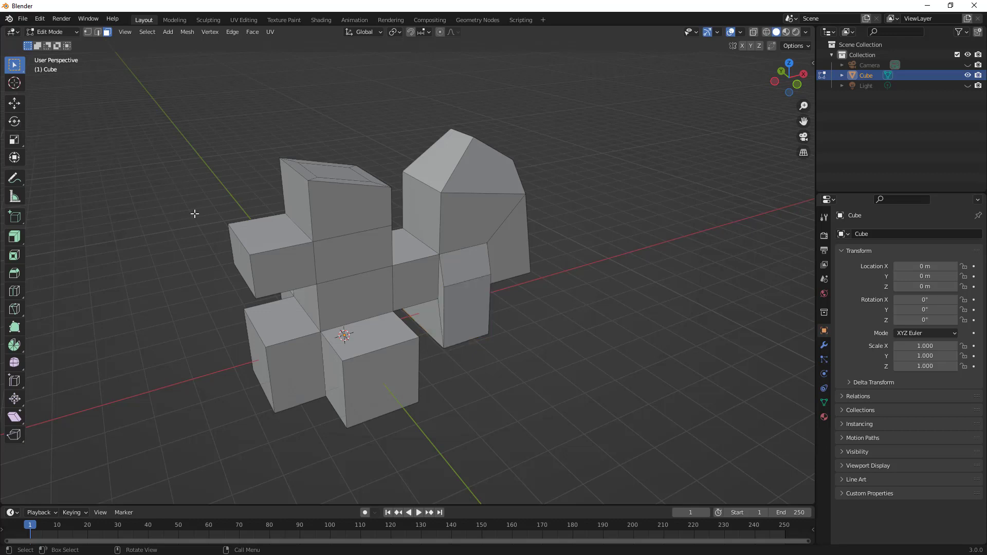
left_click(239, 249)
key("s")
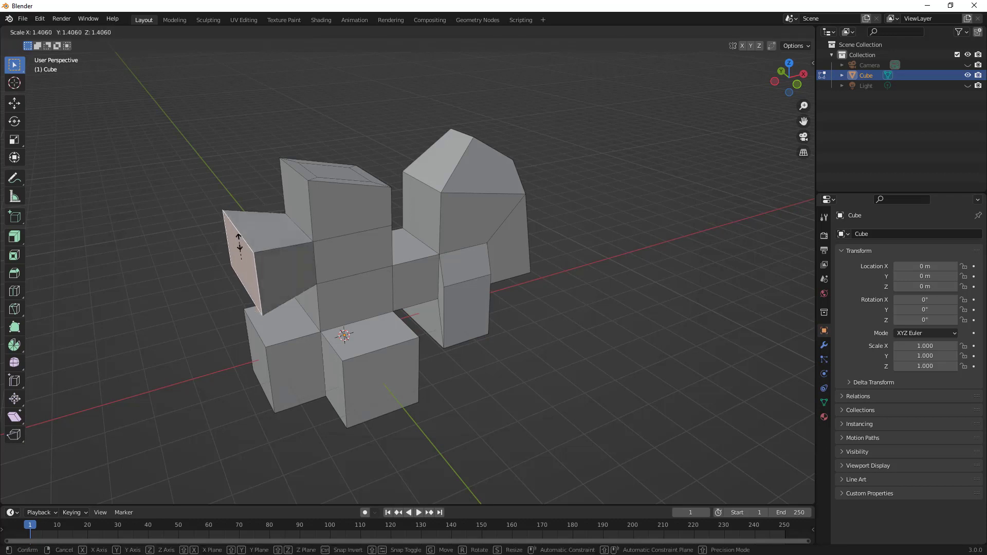
key("g")
key("r")
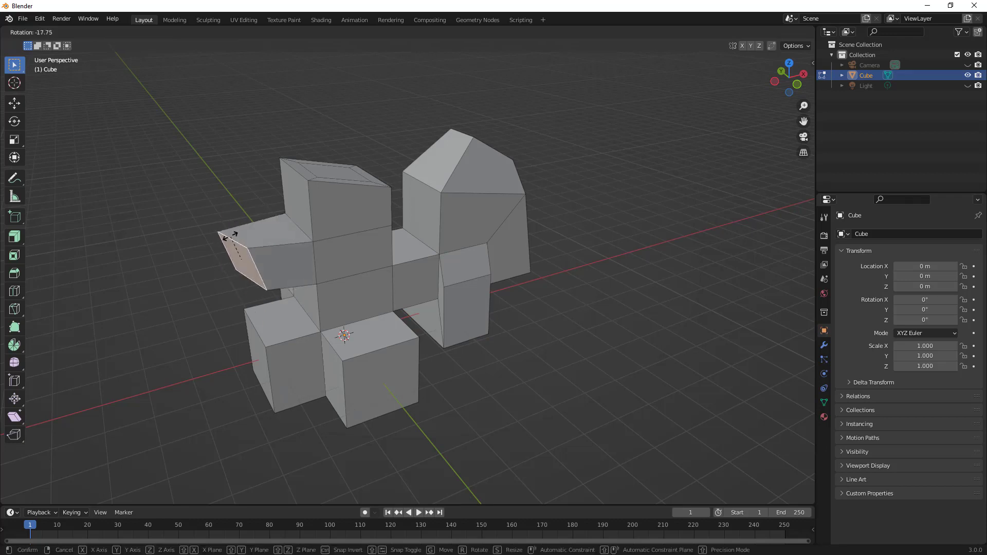
left_click(228, 243)
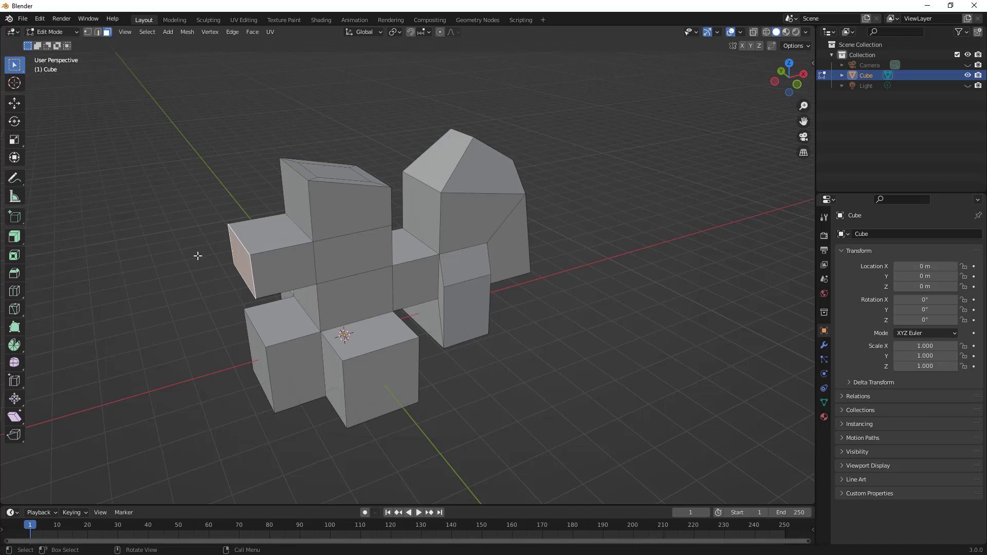
- Extrude the left end face, inset it, and push the inset face outward along X
key("e")
left_click(164, 267)
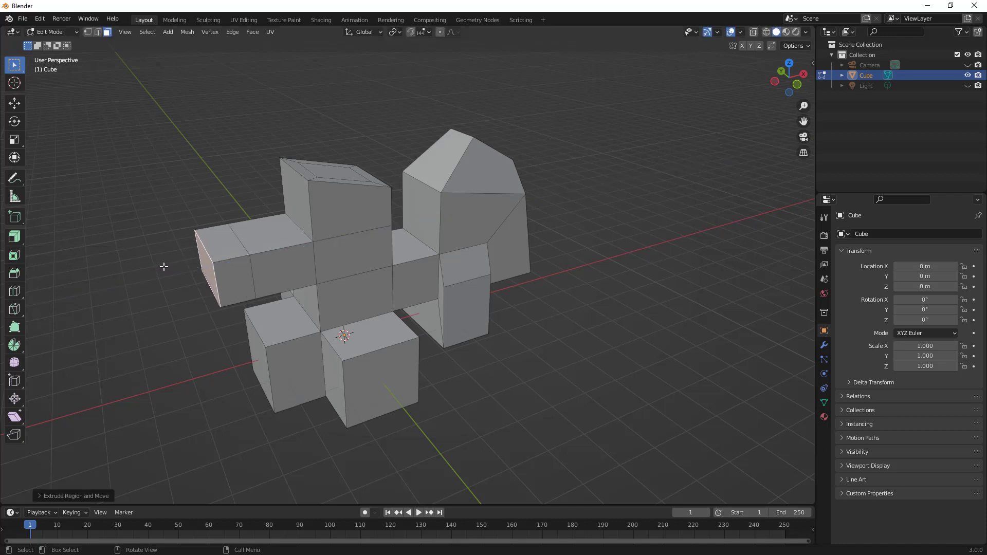
key("i")
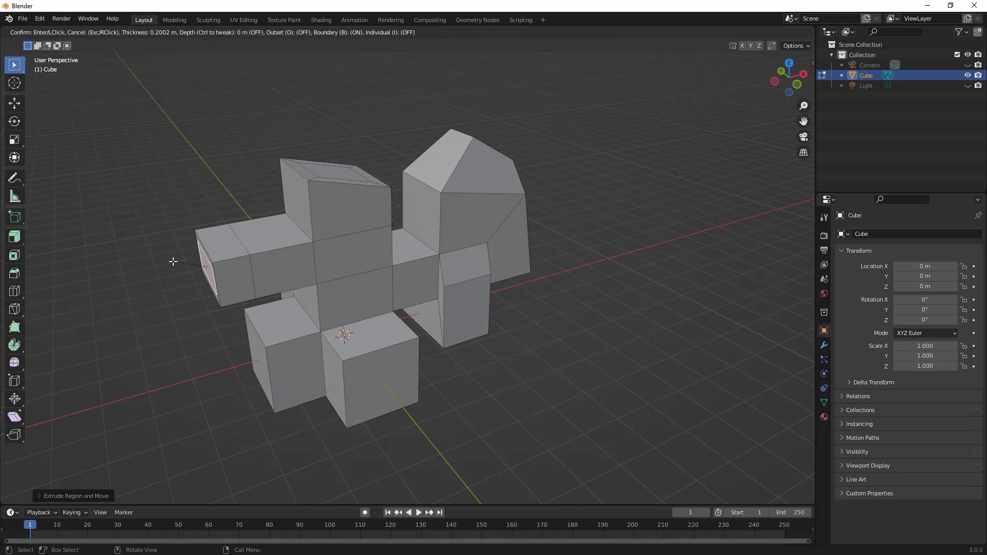
left_click(174, 261)
key("g")
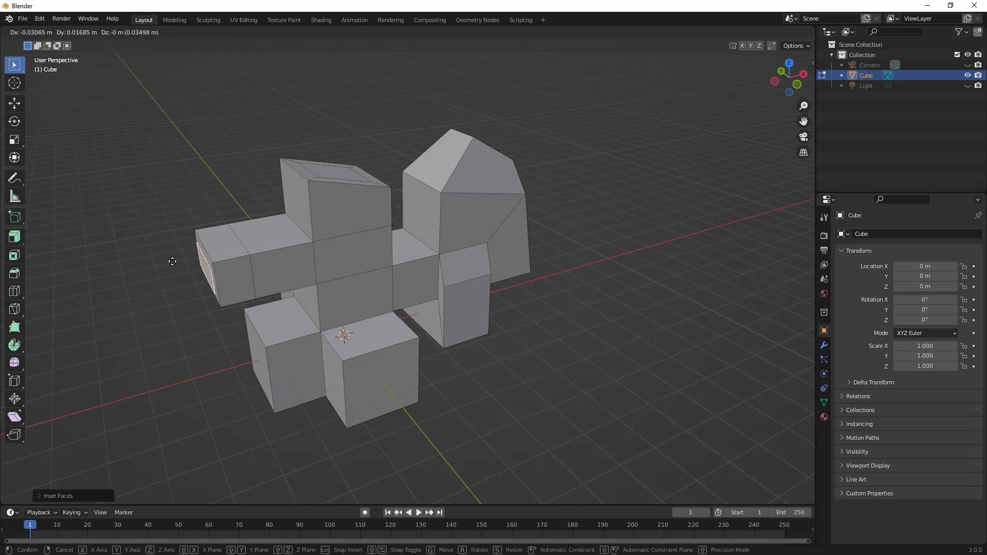
key("x")
left_click(148, 261)
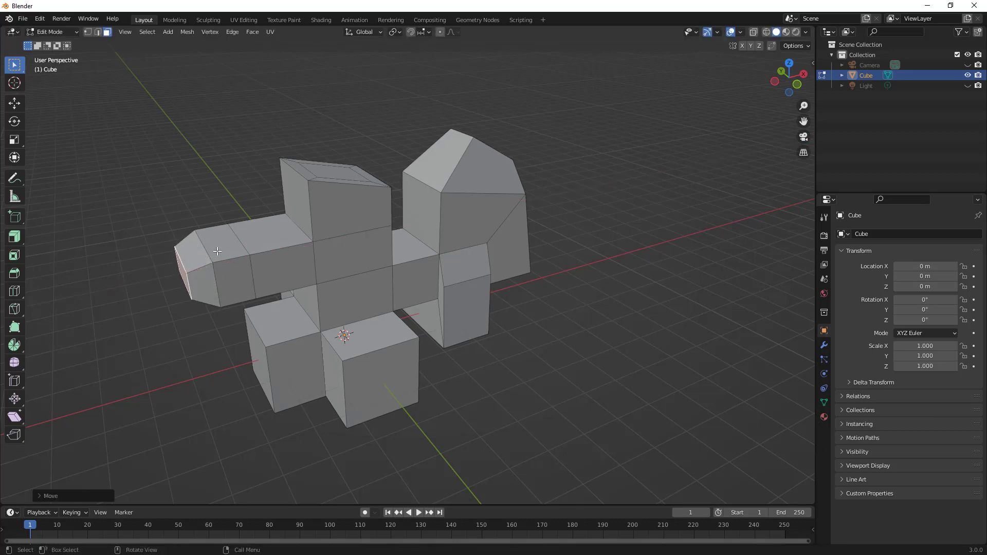
middle_click_drag(237, 294, 216, 279)
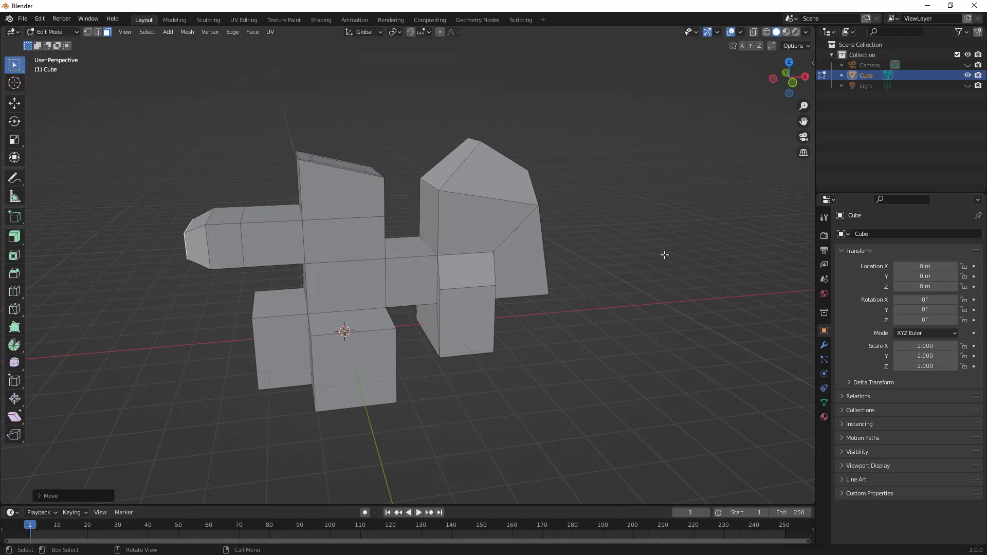
- Add a Subdivision Surface modifier to the mesh with viewport level 4
left_click(824, 345)
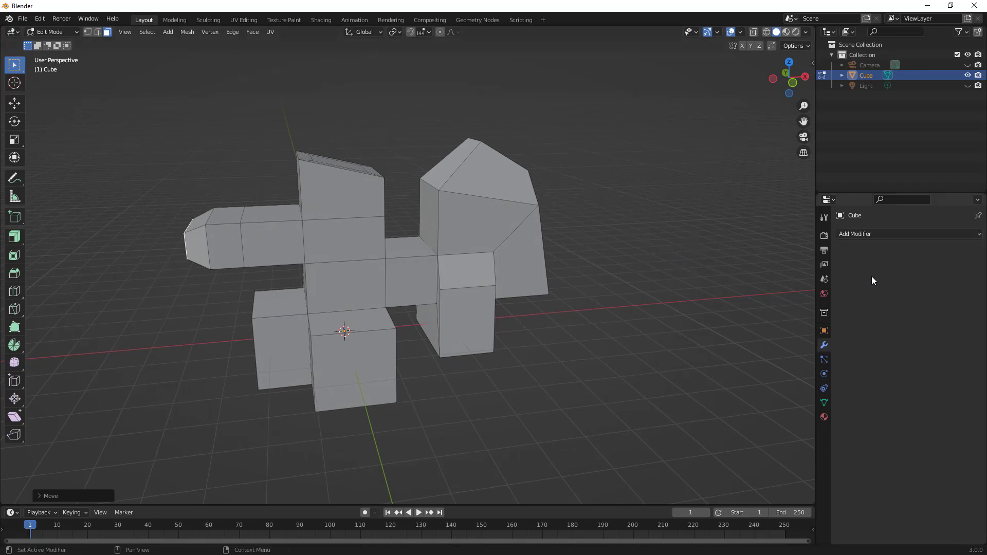
left_click(874, 234)
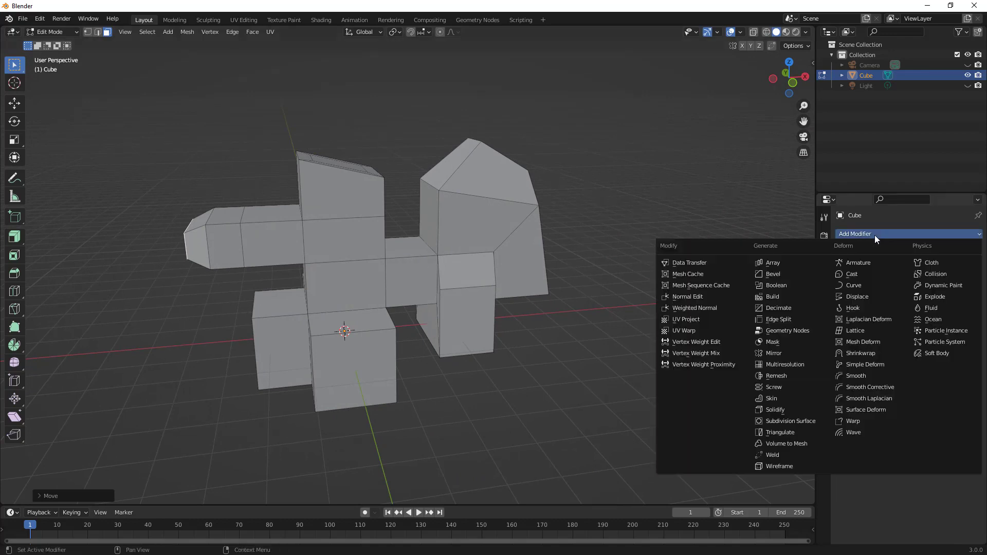
left_click(791, 420)
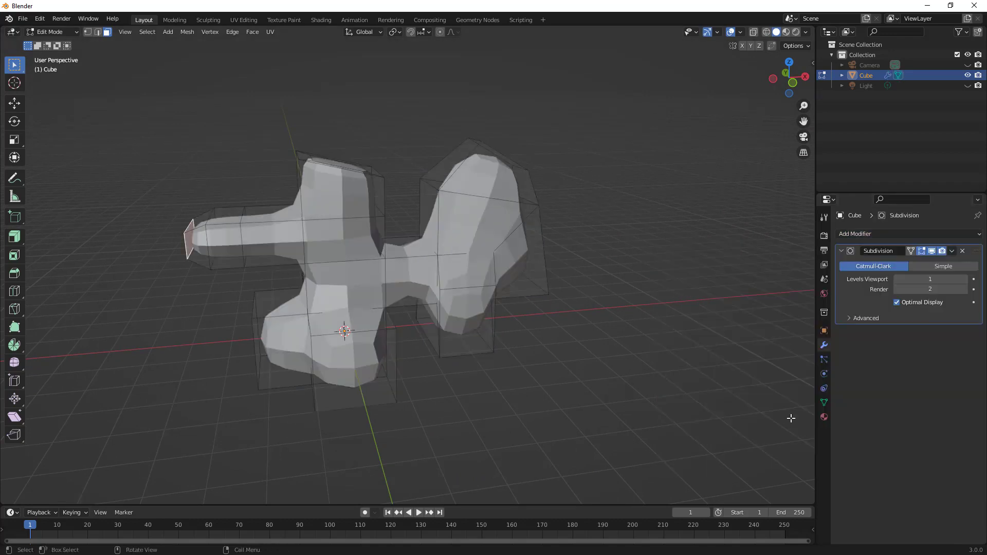
left_click(965, 280)
left_click(965, 281)
left_click(965, 281)
- Inspect the smoothed mesh, then delete the Subdivision modifier
middle_click_drag(668, 319, 586, 301)
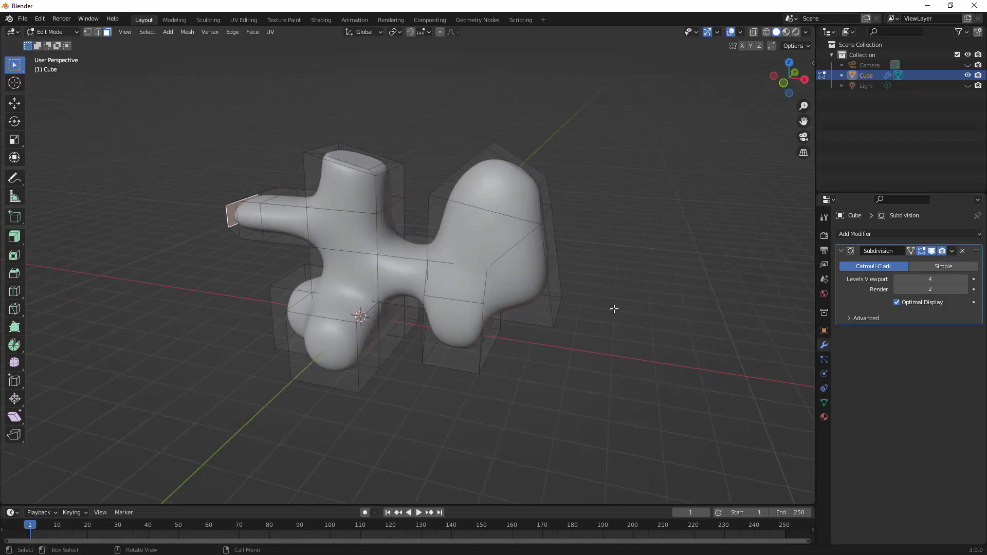
left_click(962, 251)
middle_click_drag(641, 308, 683, 307)
- Start a new General file without saving the practice mesh, and put the cube in Edit Mode
left_click(27, 20)
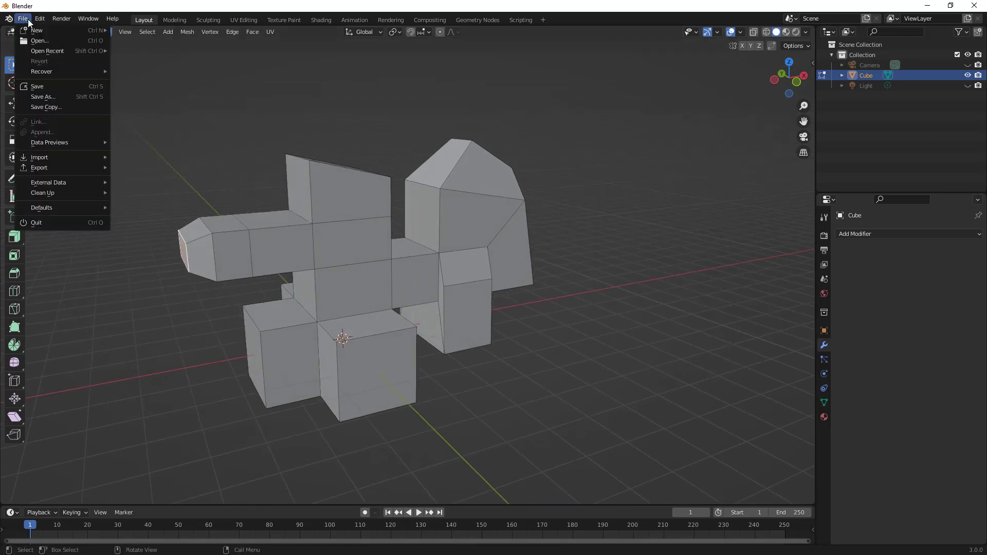
mouse_move(30, 30)
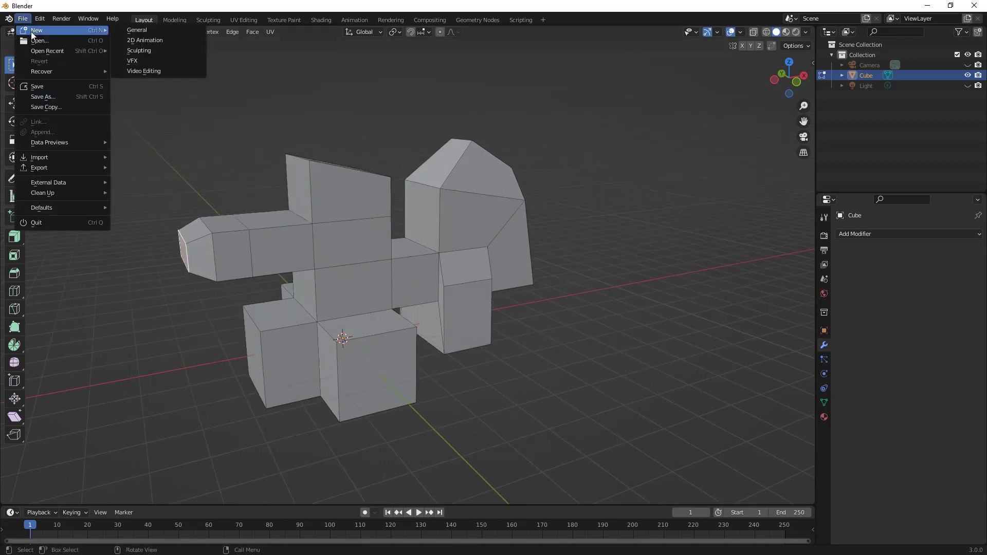
left_click(141, 31)
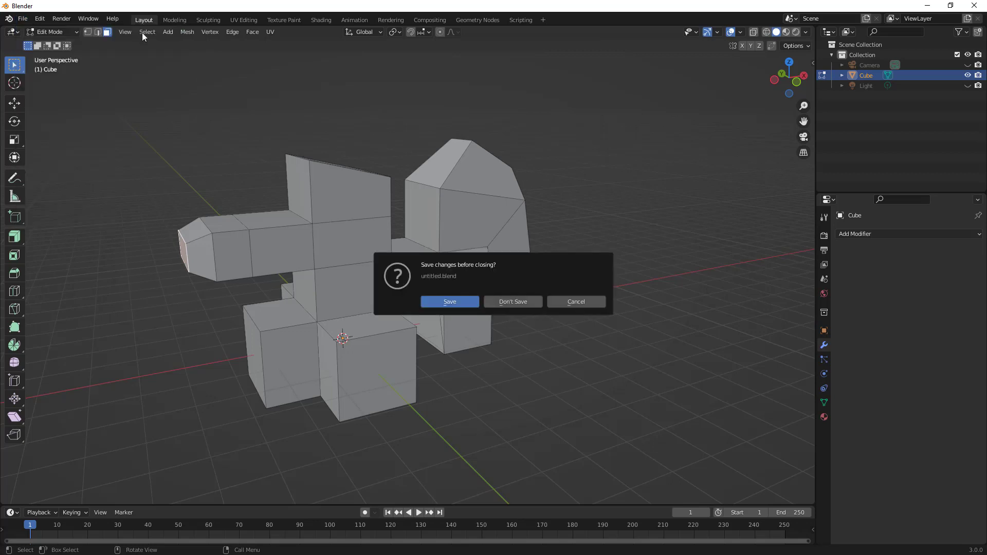
left_click(512, 304)
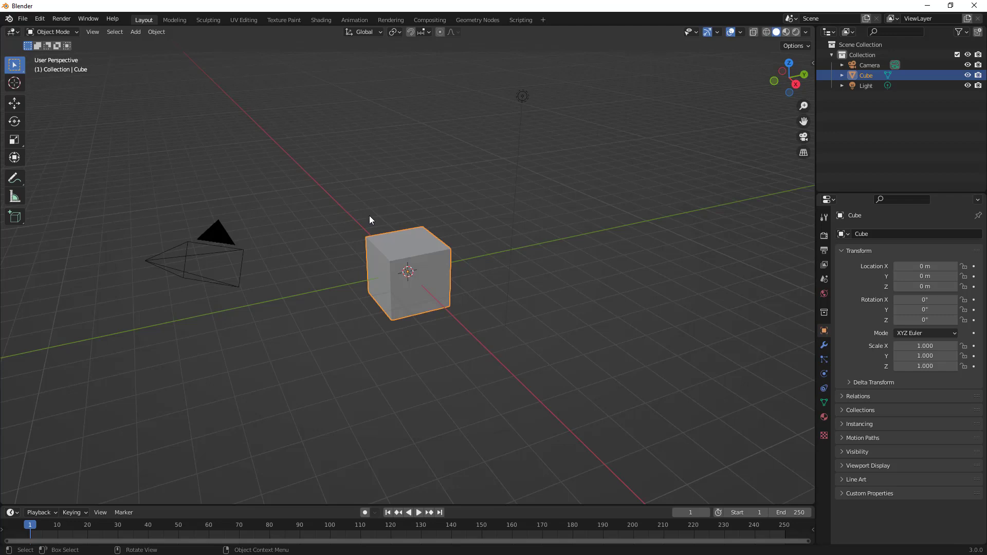
key("Tab")
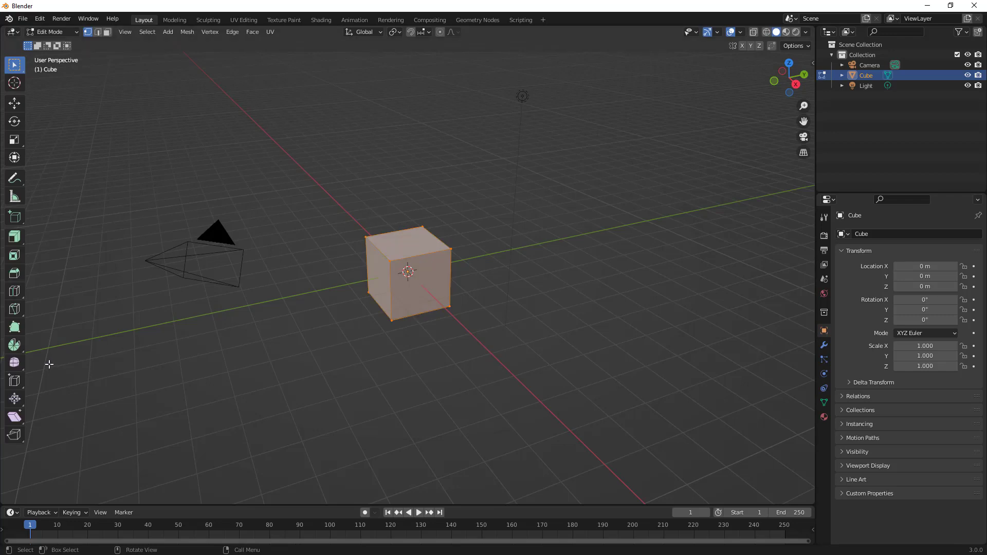
- In edge mode, add three horizontal loop cuts around the cube
left_click(143, 190)
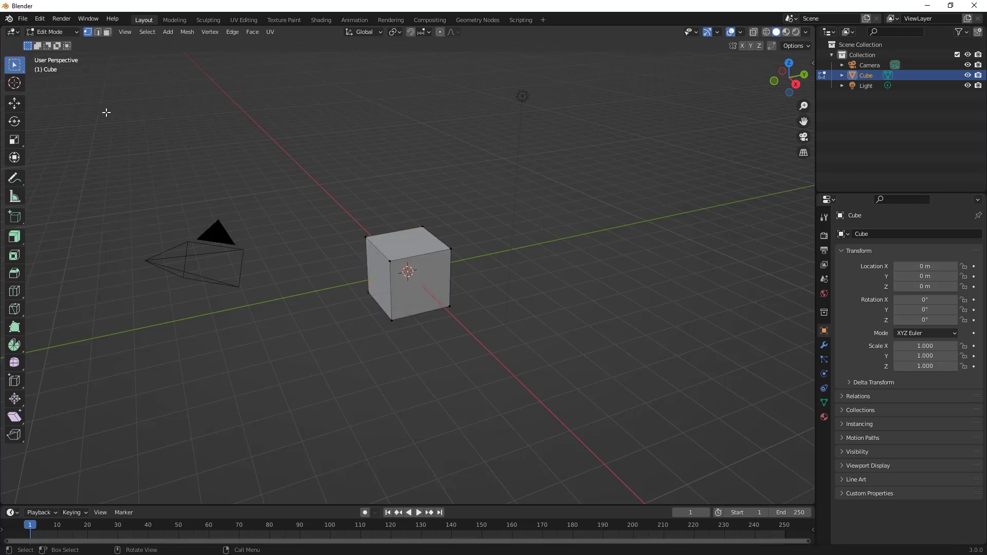
left_click(98, 32)
key("ctrl+r")
scroll(396, 283, "up", 2)
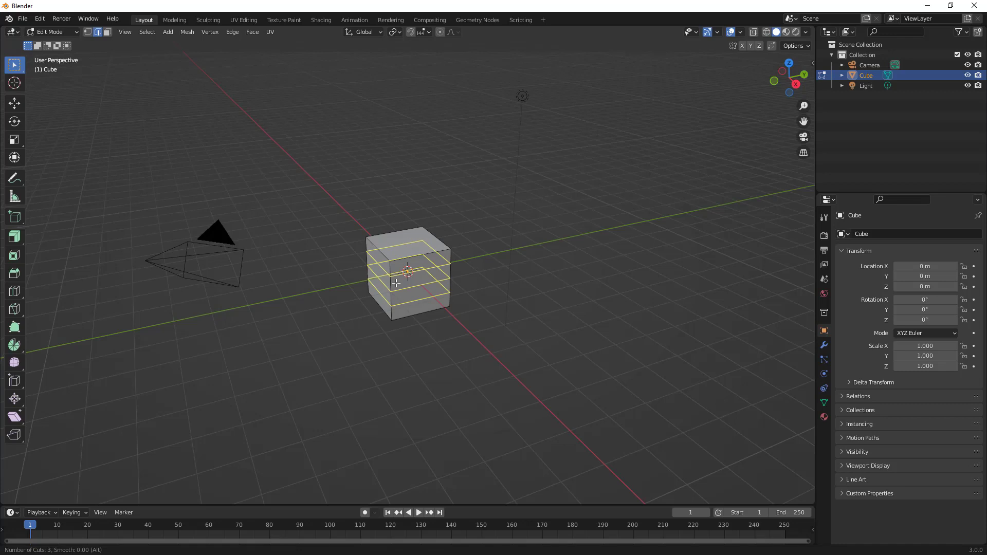
left_click(396, 283)
- Scale the cube excluding Z to widen it into a flat disc
key("z")
key("Escape")
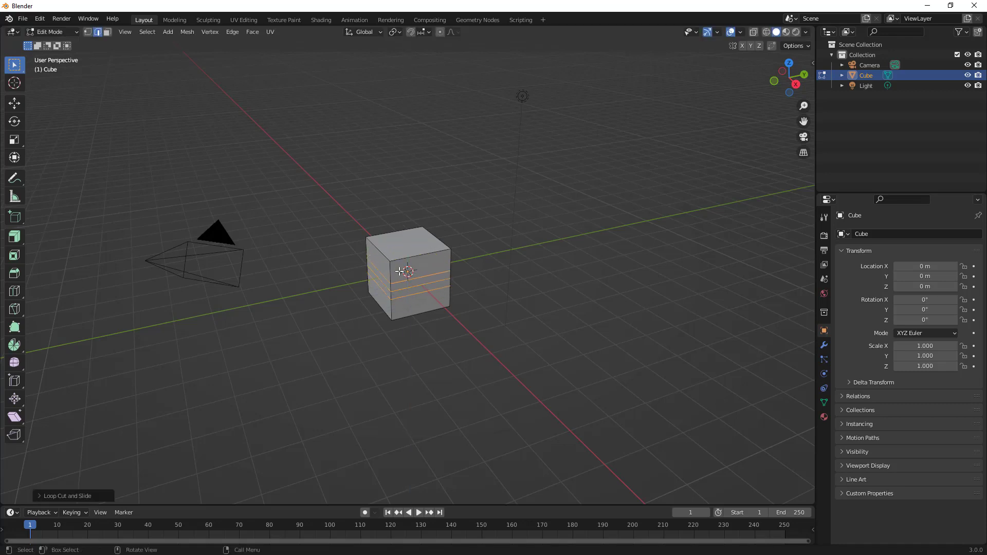
key("s")
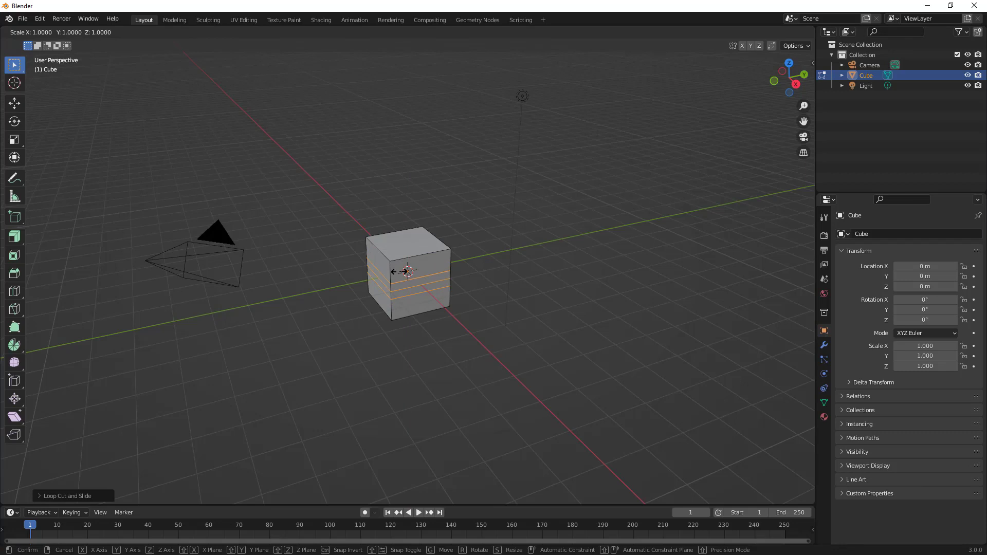
key("shift+z")
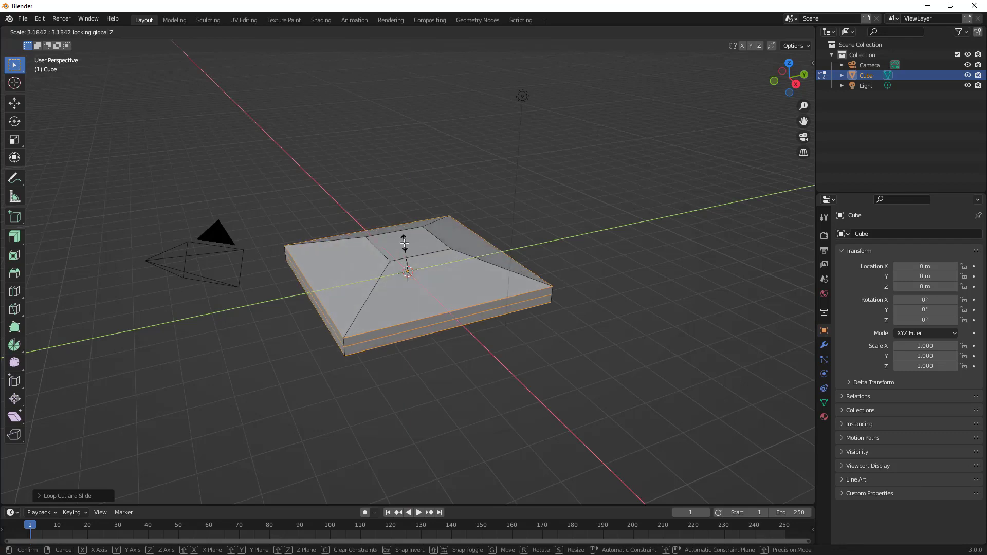
left_click(405, 243)
- Add a level-4 Subdivision Surface modifier and return the disc to Object Mode
left_click(824, 344)
left_click(885, 234)
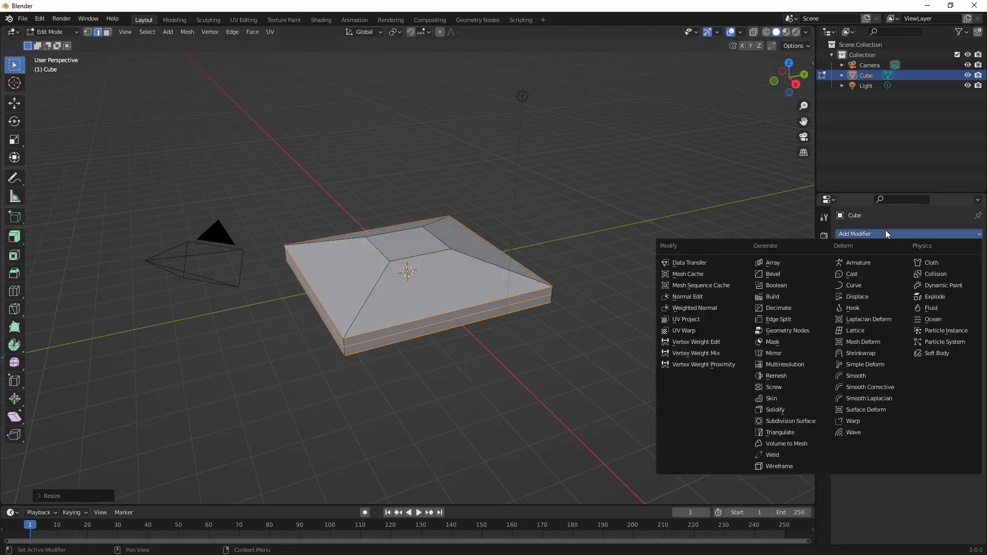
left_click(787, 421)
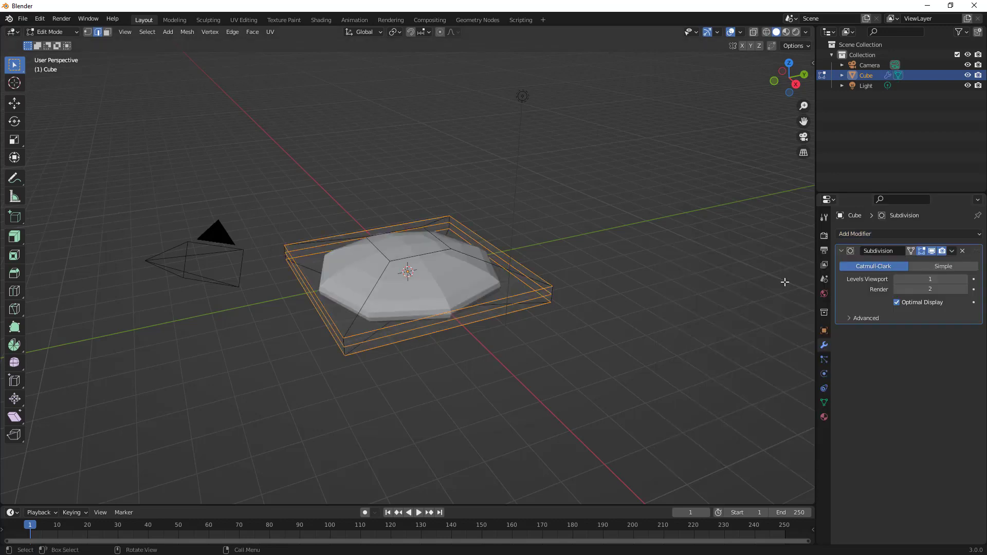
left_click_drag(920, 279, 951, 278)
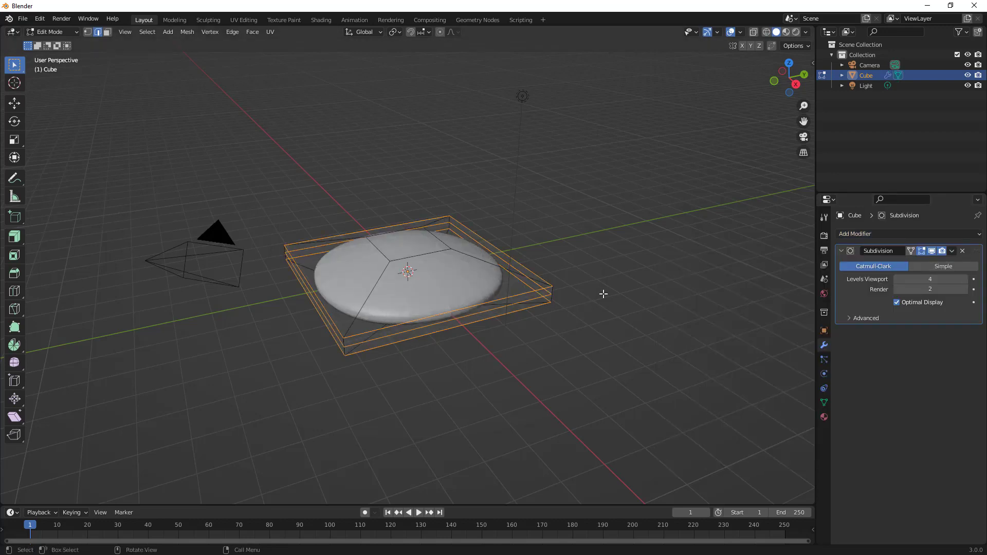
key("alt+a")
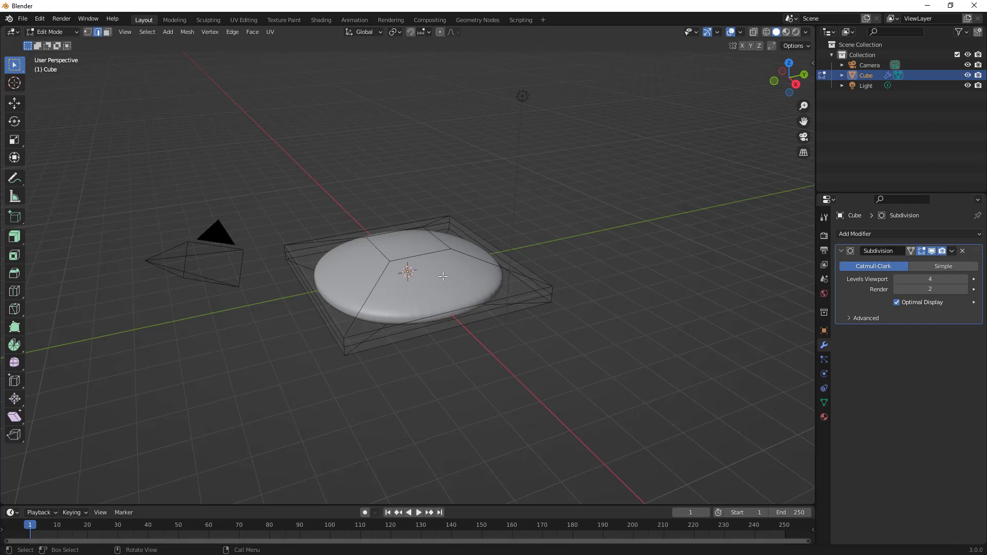
key("Tab")
right_click(440, 278)
left_click(440, 279)
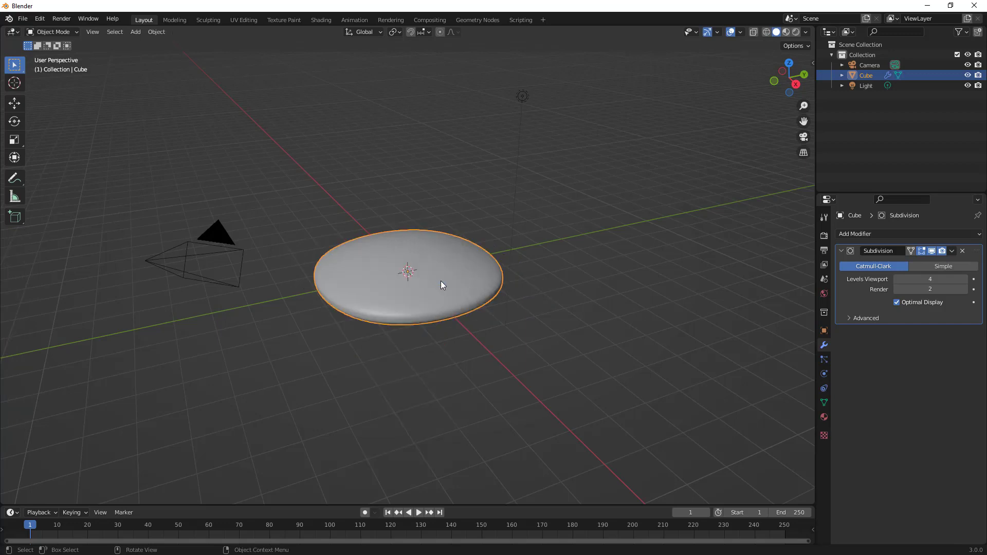
mouse_move(461, 301)
middle_mouse_down()
mouse_move(469, 269)
mouse_move(452, 297)
mouse_move(452, 359)
mouse_move(468, 305)
middle_mouse_up()
left_click(495, 316)
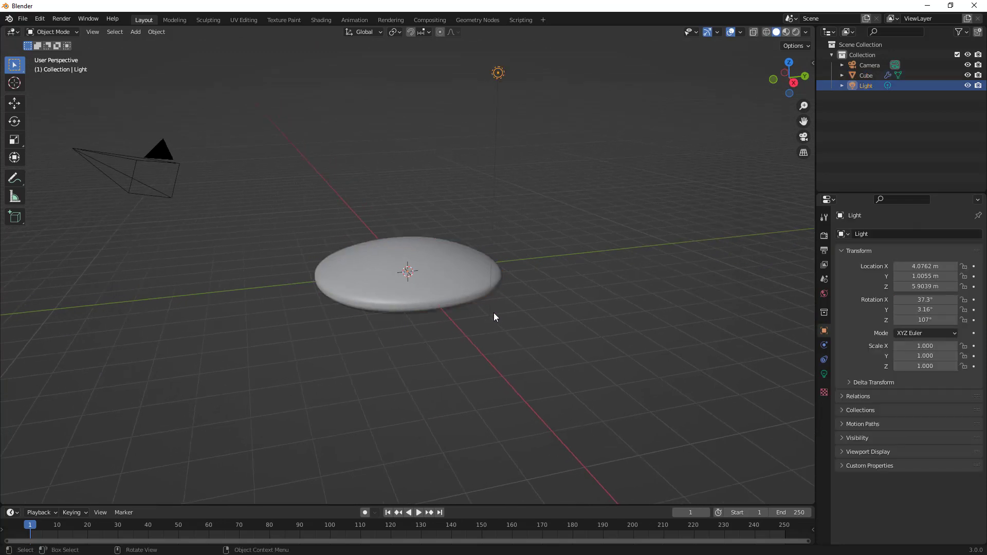